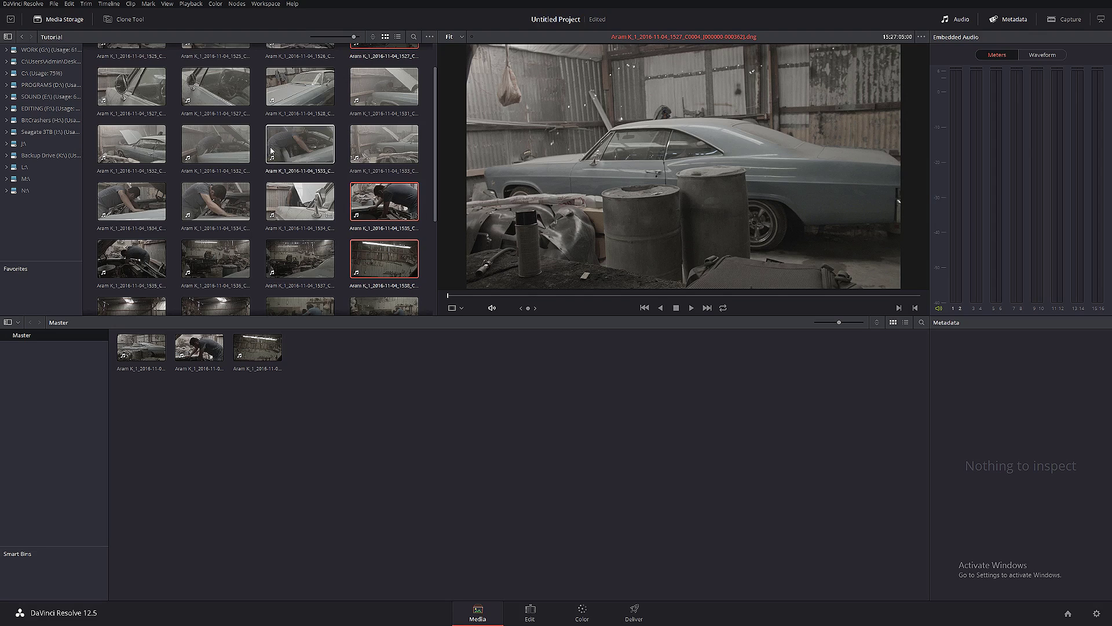
# Create Timeline 1 from the three pooled clips, then play it on the Color page
pyautogui.scroll(1, 301, 144)
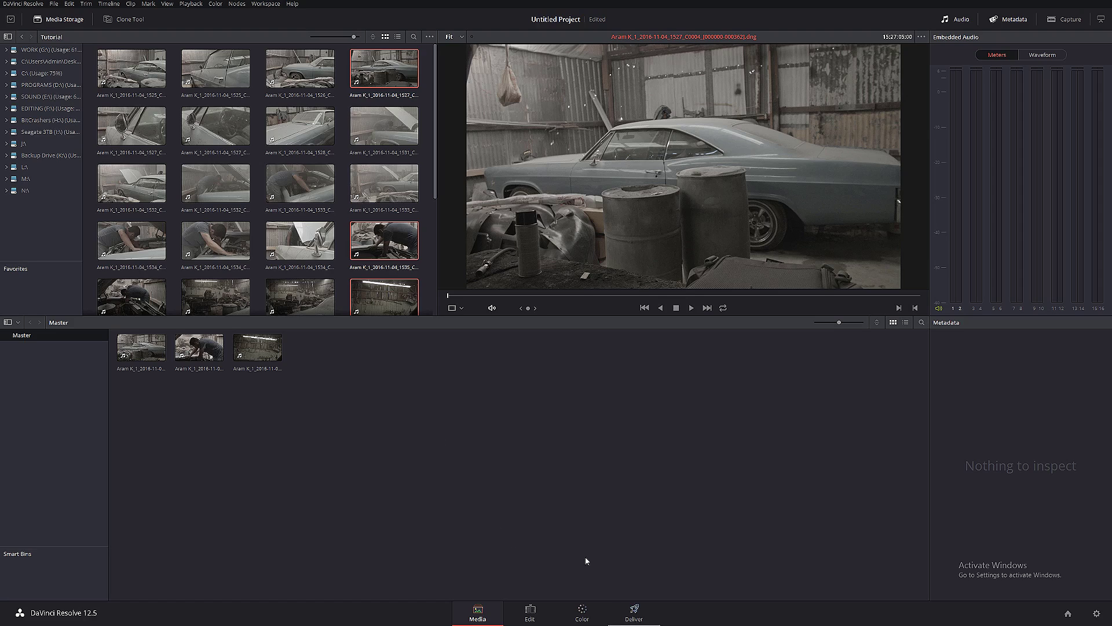
pyautogui.click(529, 612)
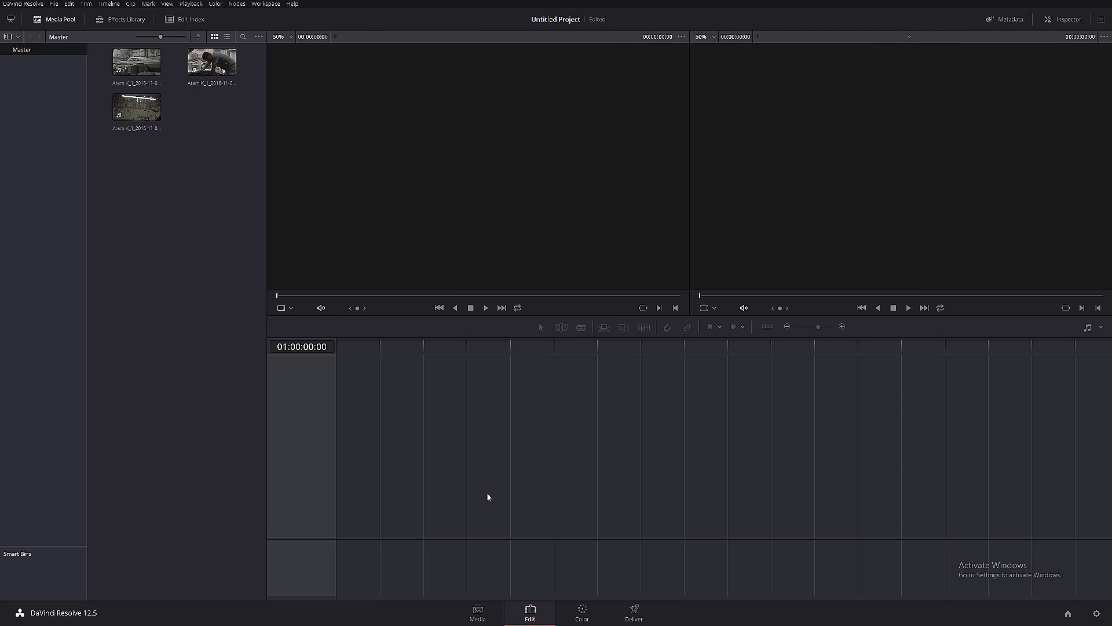
pyautogui.hotkey('ctrl', 'n')
pyautogui.click(544, 343)
pyautogui.click(601, 367)
pyautogui.click(582, 613)
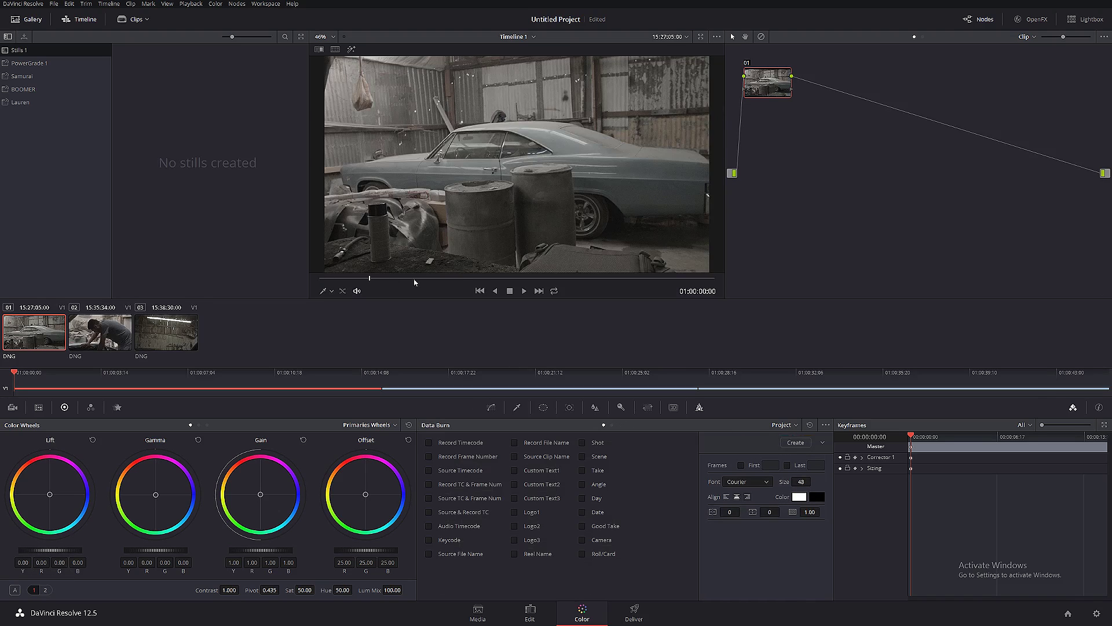
pyautogui.press('space')
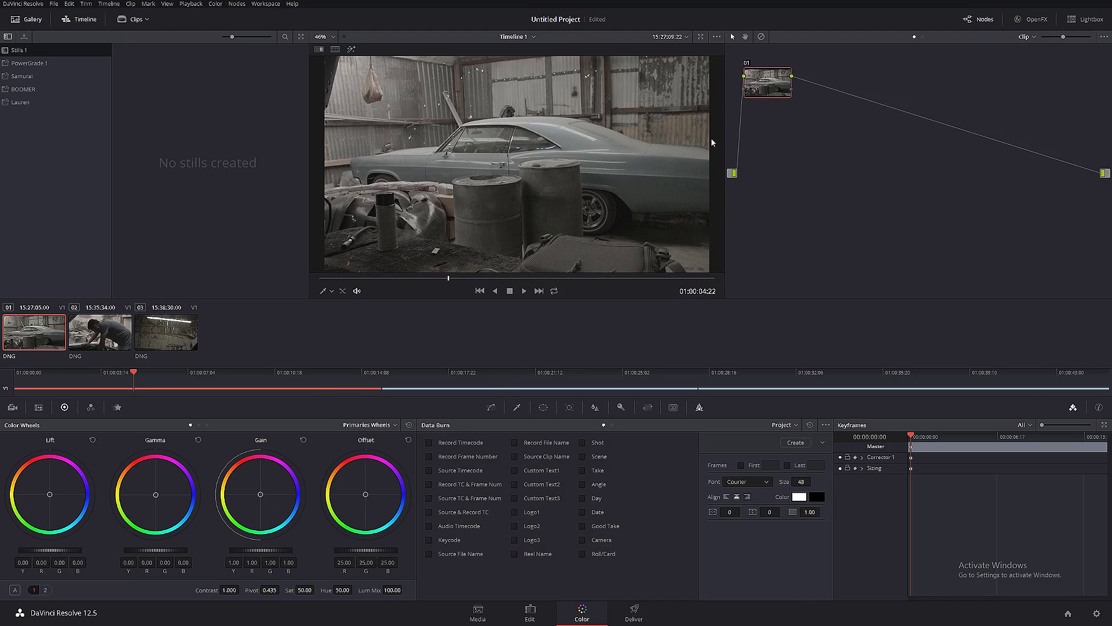
# Apply the Blackmagic Film to Rec709 v2 LUT to clip 01 and copy it onto clips 02 and 03
pyautogui.rightClick(759, 85)
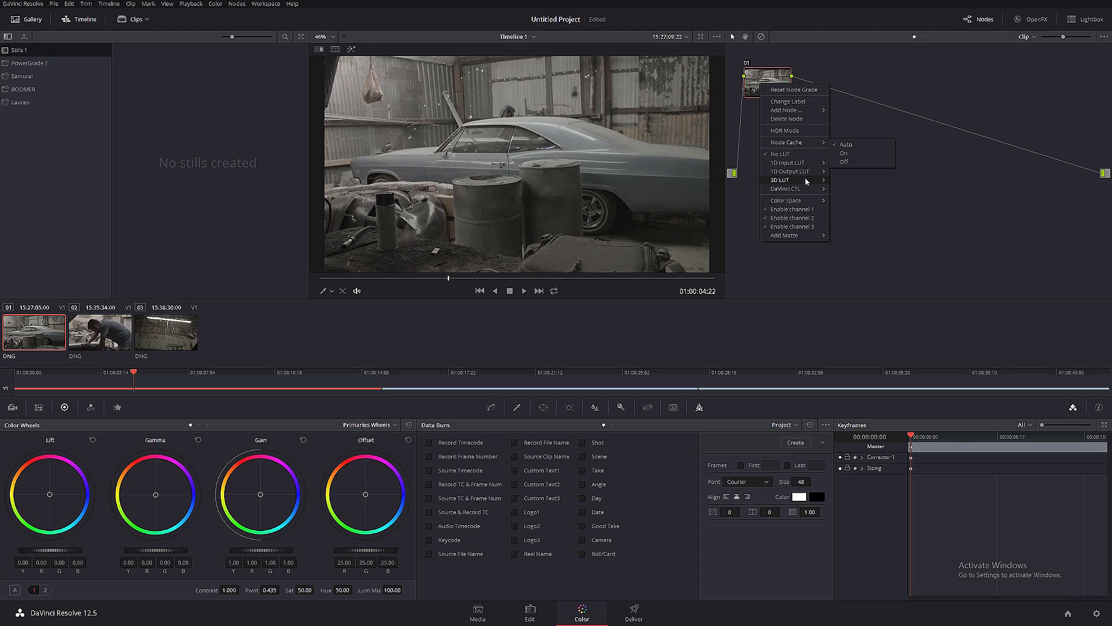
pyautogui.moveTo(810, 184)
pyautogui.moveTo(874, 199)
pyautogui.click(1021, 272)
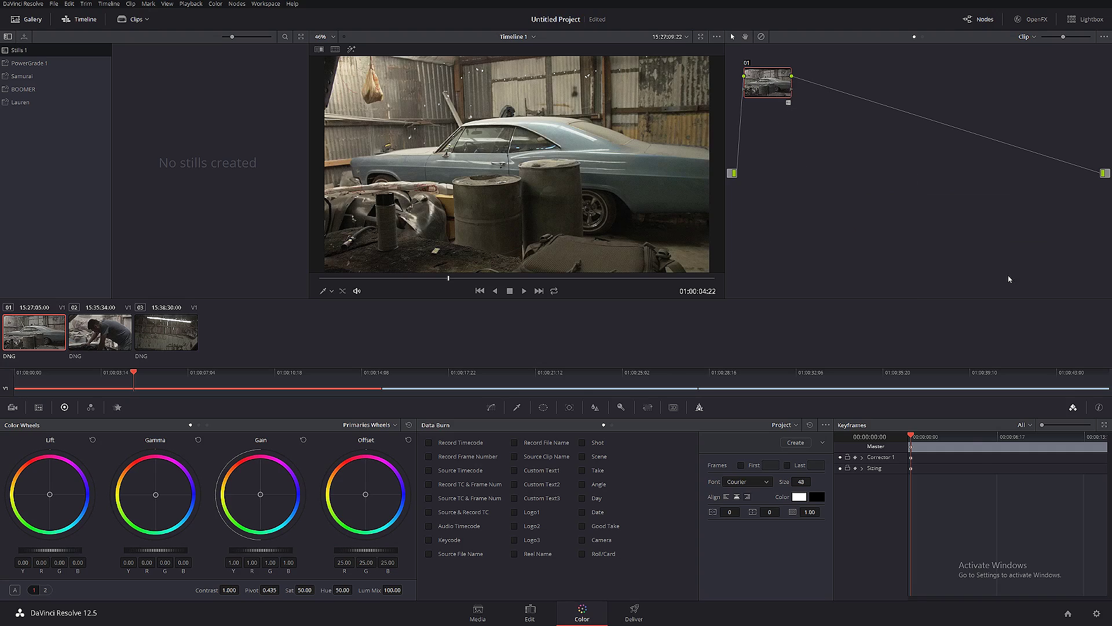
pyautogui.click(88, 342)
pyautogui.middleClick(36, 335)
pyautogui.press('Down')
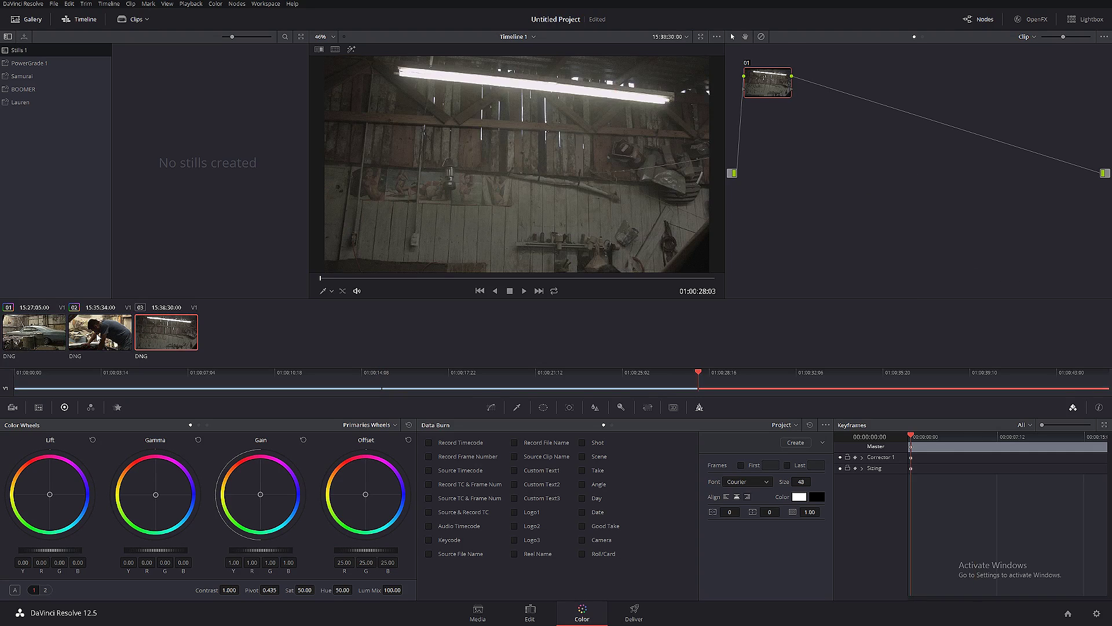
pyautogui.middleClick(37, 334)
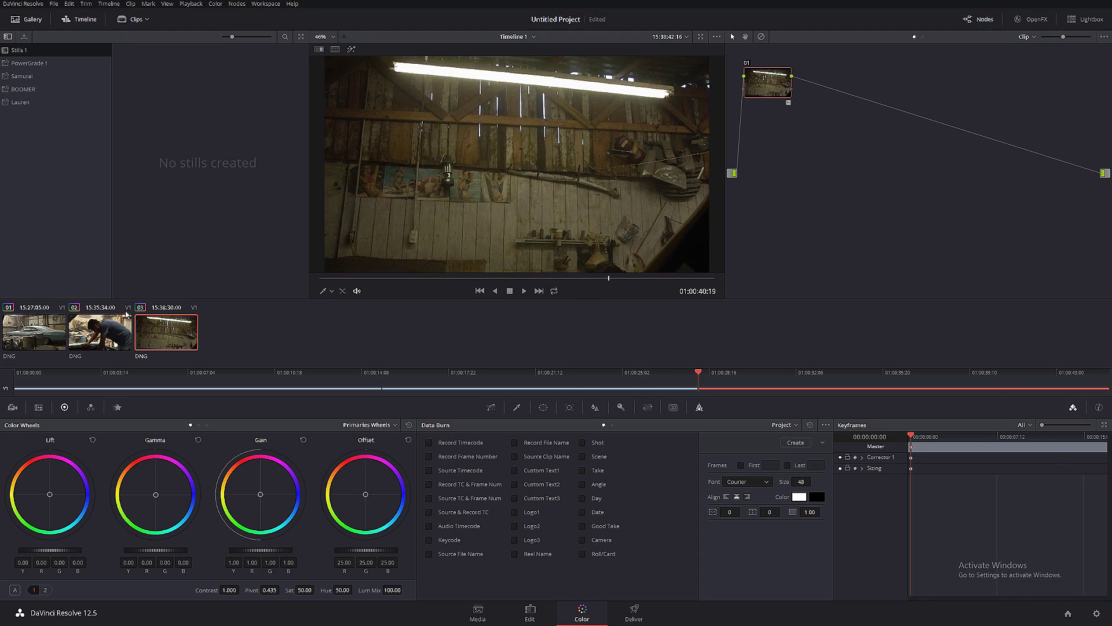
pyautogui.click(104, 333)
pyautogui.click(42, 336)
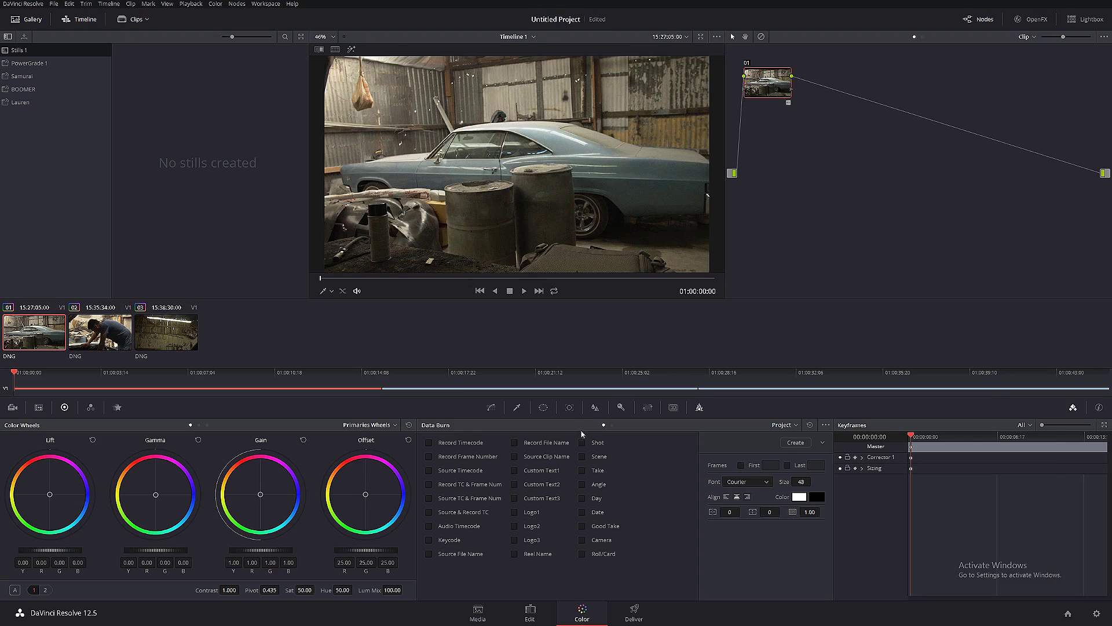
# Burn the source clip name and source timecode into the clips
pyautogui.click(513, 457)
pyautogui.click(429, 471)
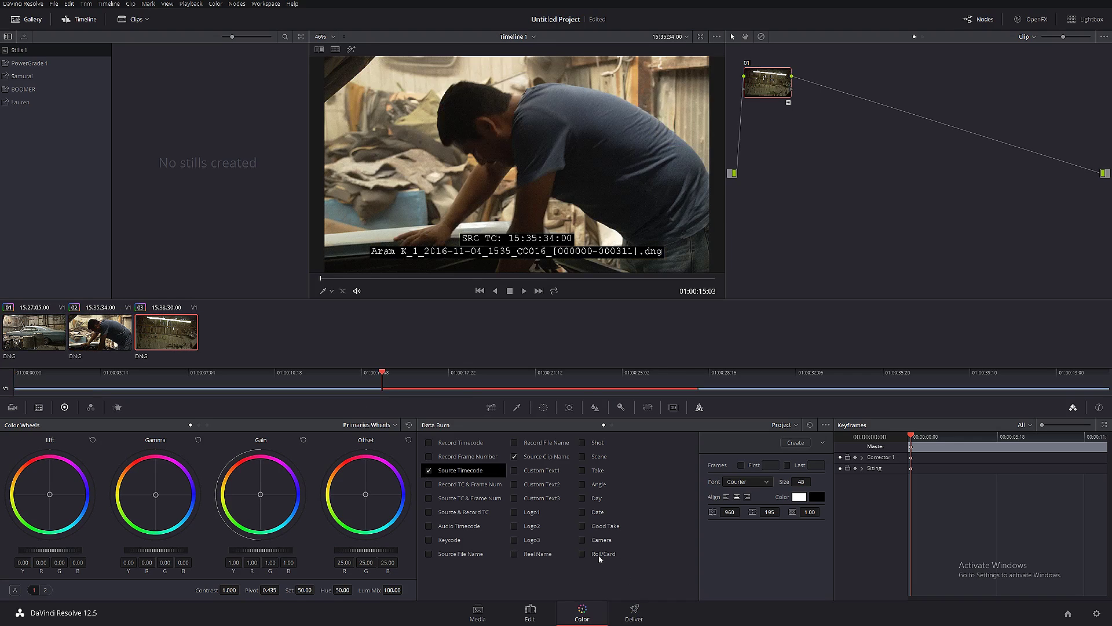
pyautogui.click(161, 333)
pyautogui.click(634, 612)
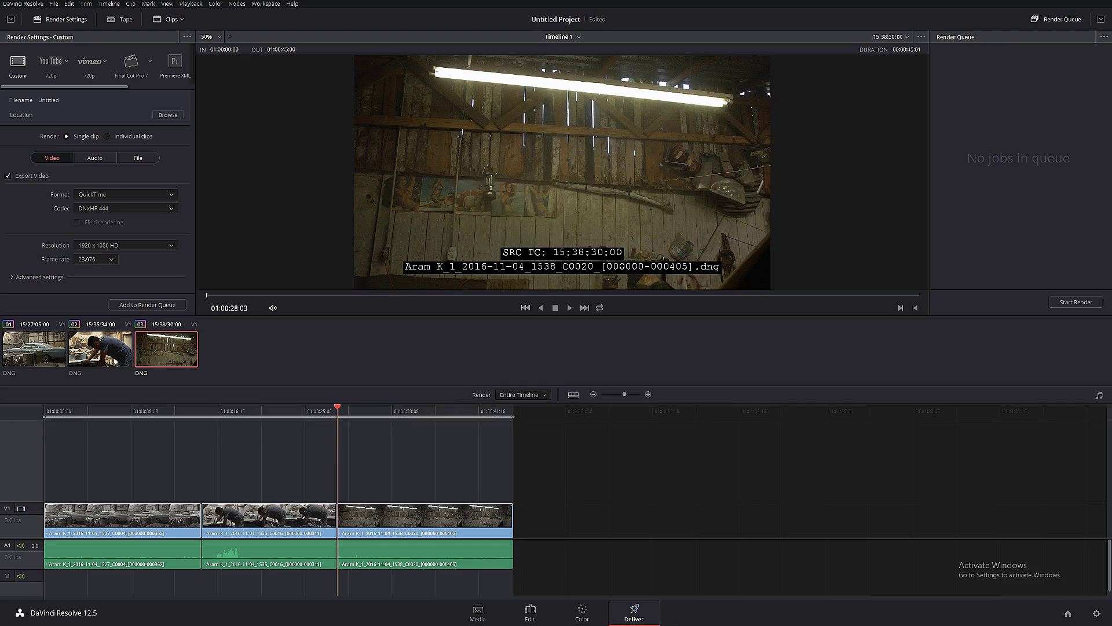
# Render individual clips with the DNxHD 1080p 36 8-bit codec, naming files by source name
pyautogui.click(106, 136)
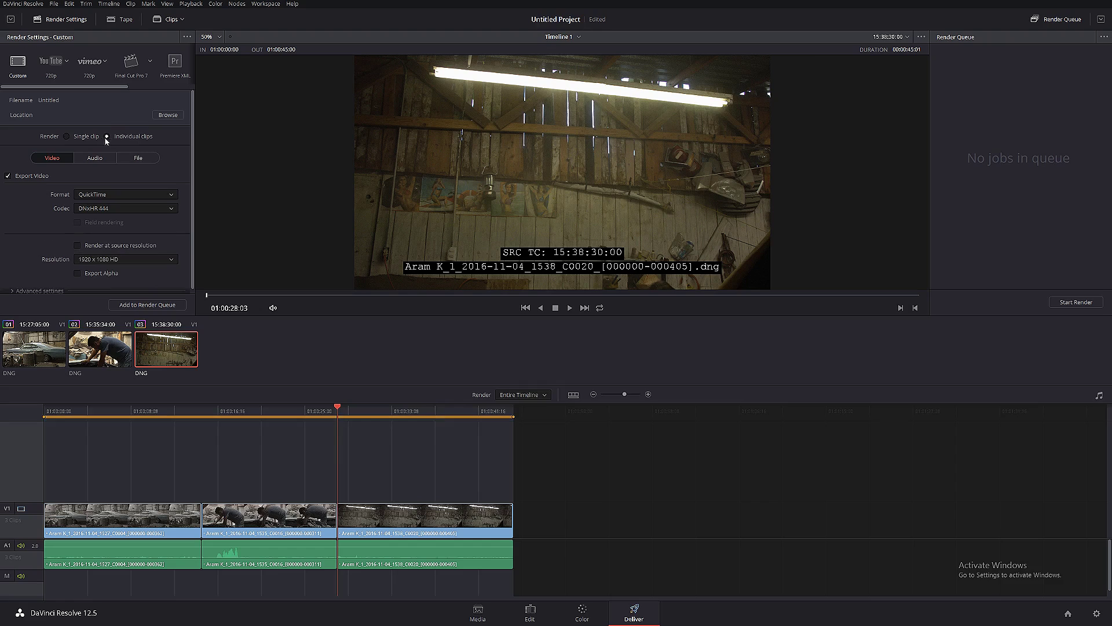
pyautogui.click(116, 207)
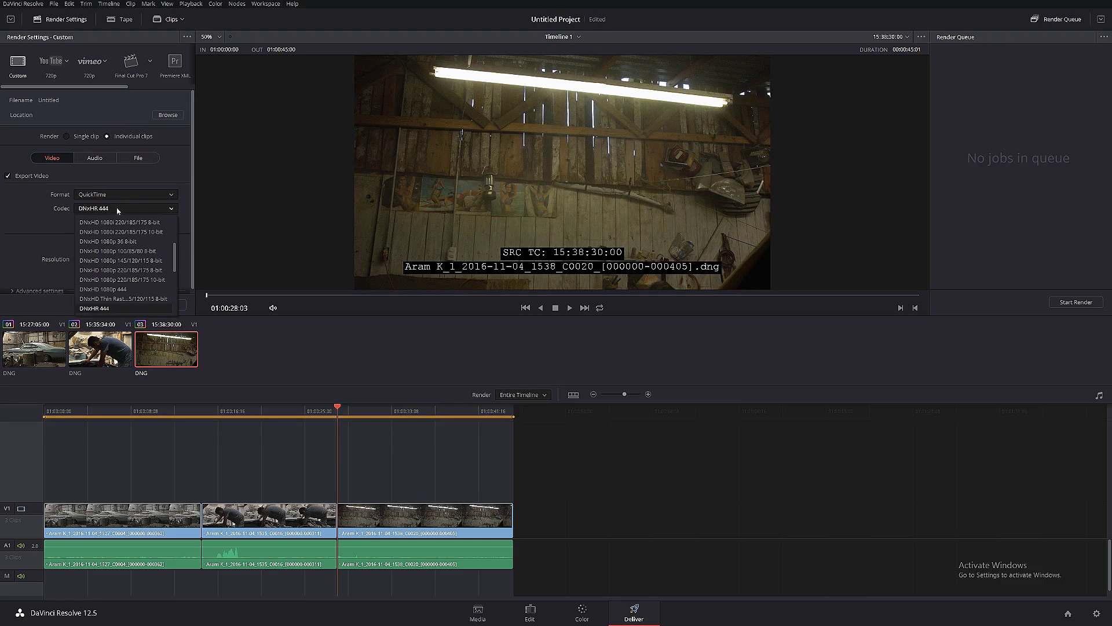
pyautogui.click(120, 242)
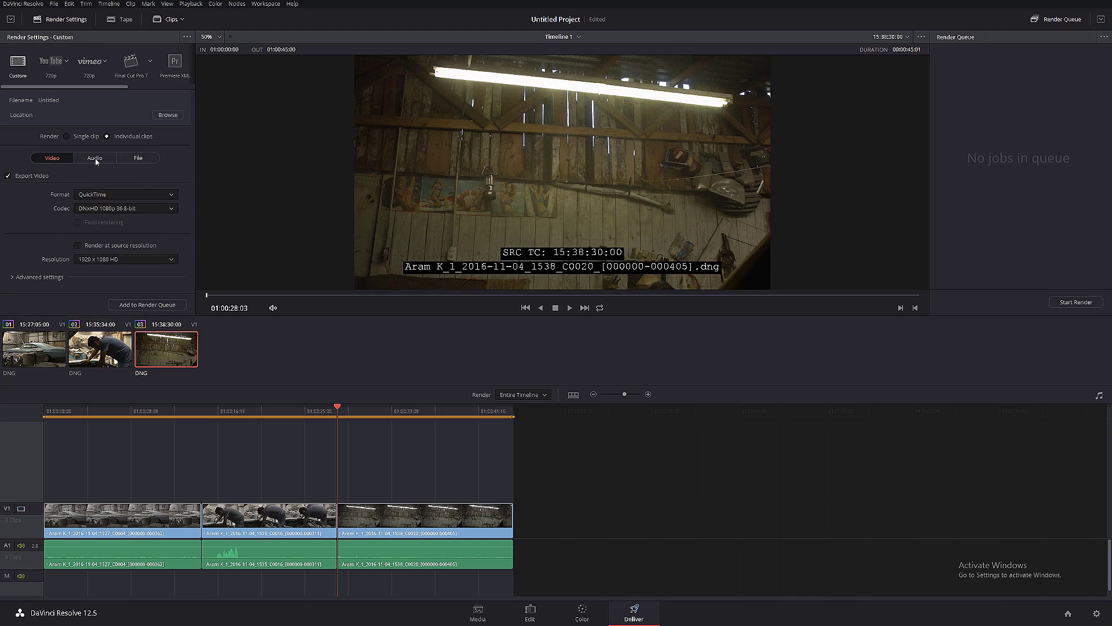
pyautogui.click(138, 159)
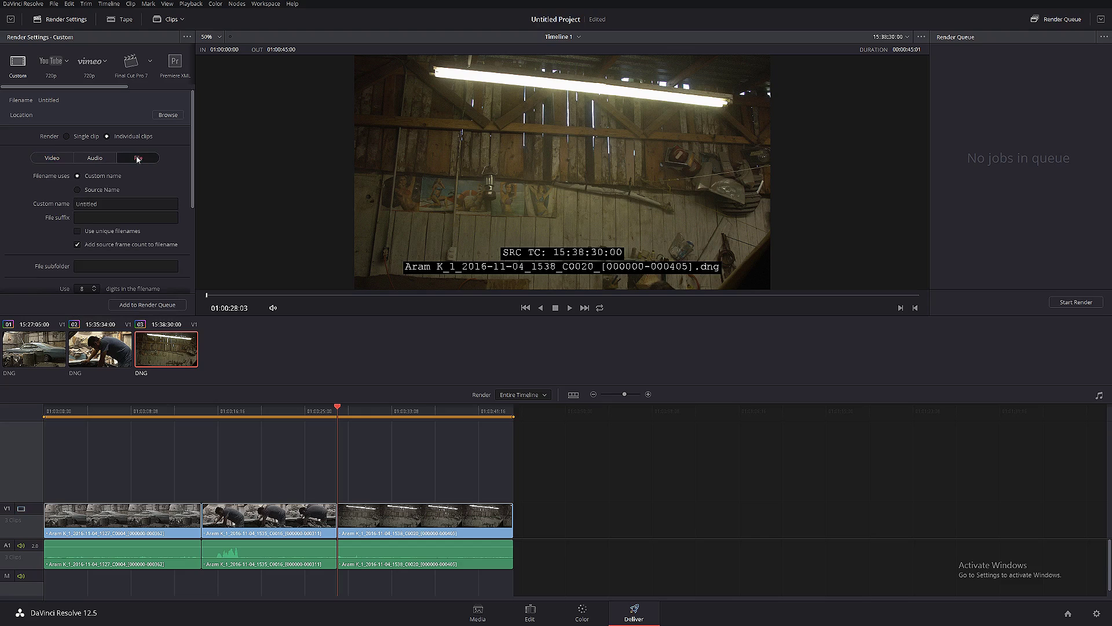
pyautogui.click(77, 190)
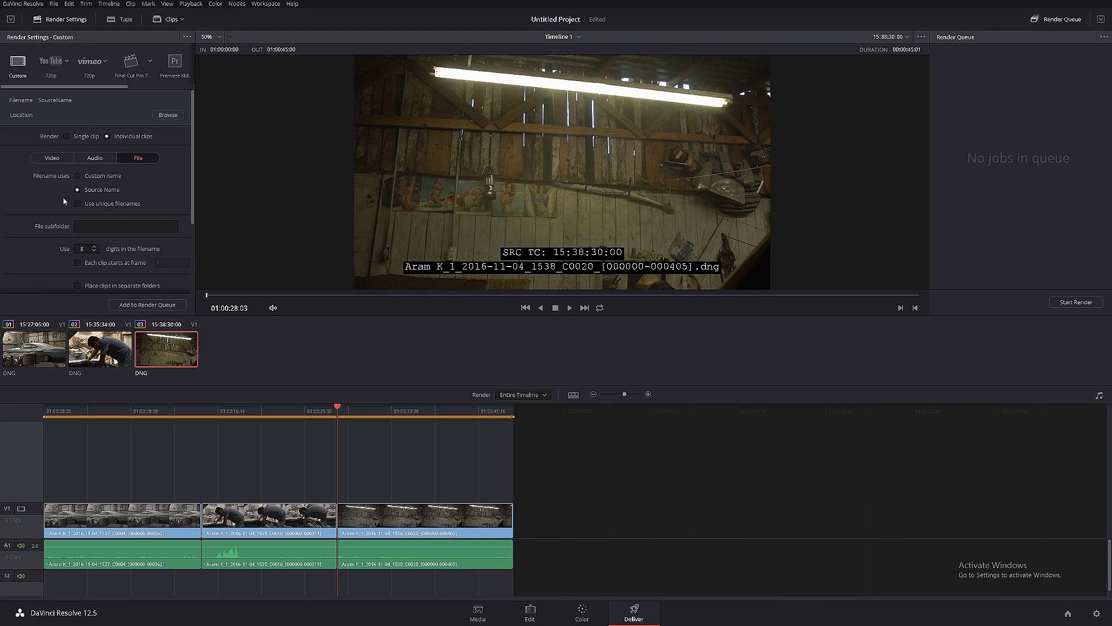
pyautogui.click(54, 160)
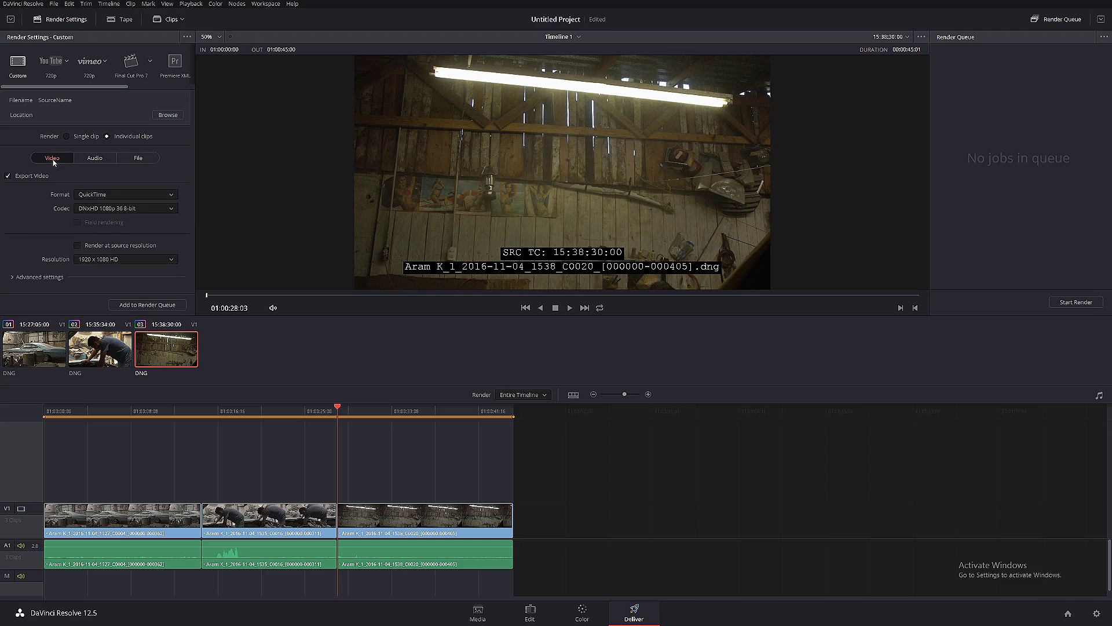
# Set the render destination to the Desktop's ROUNDTRIP PROXY\PROXY folder
pyautogui.click(168, 117)
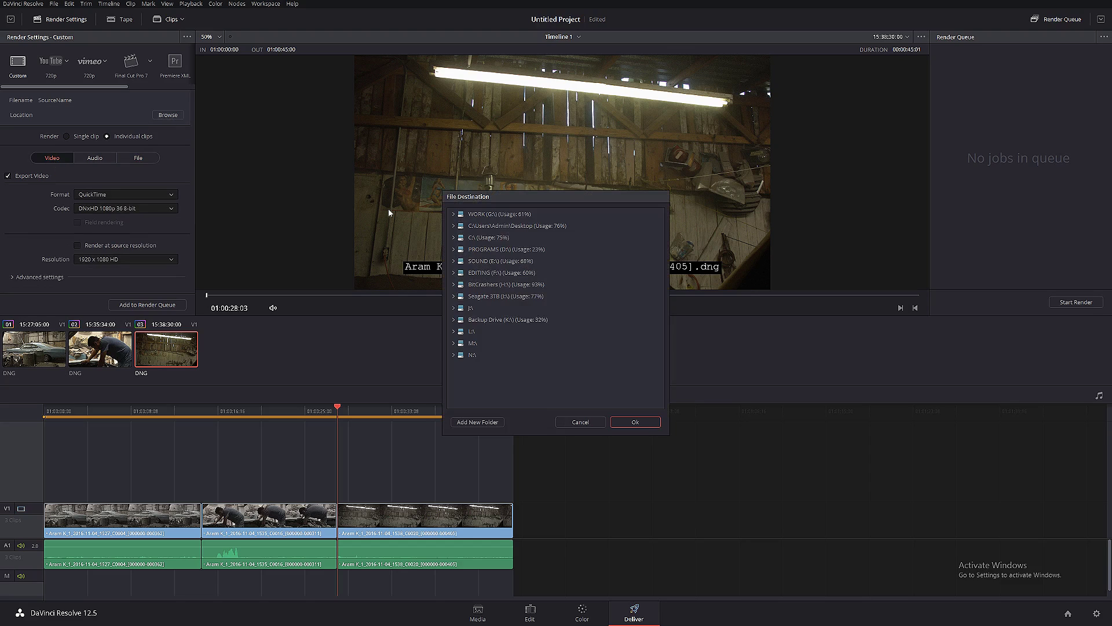
pyautogui.doubleClick(528, 226)
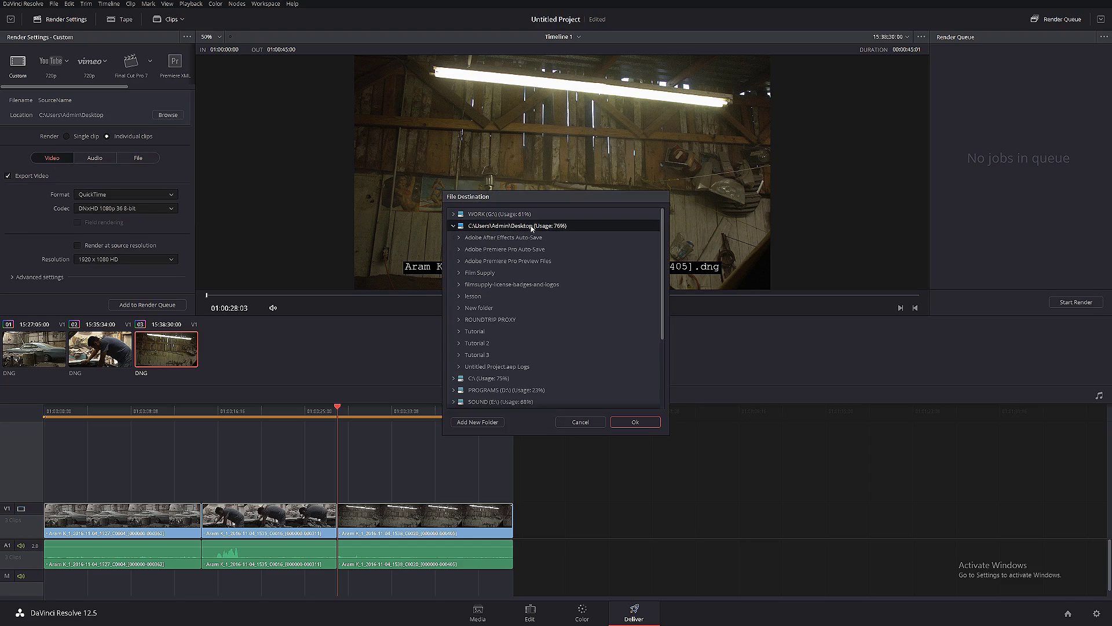
pyautogui.doubleClick(495, 320)
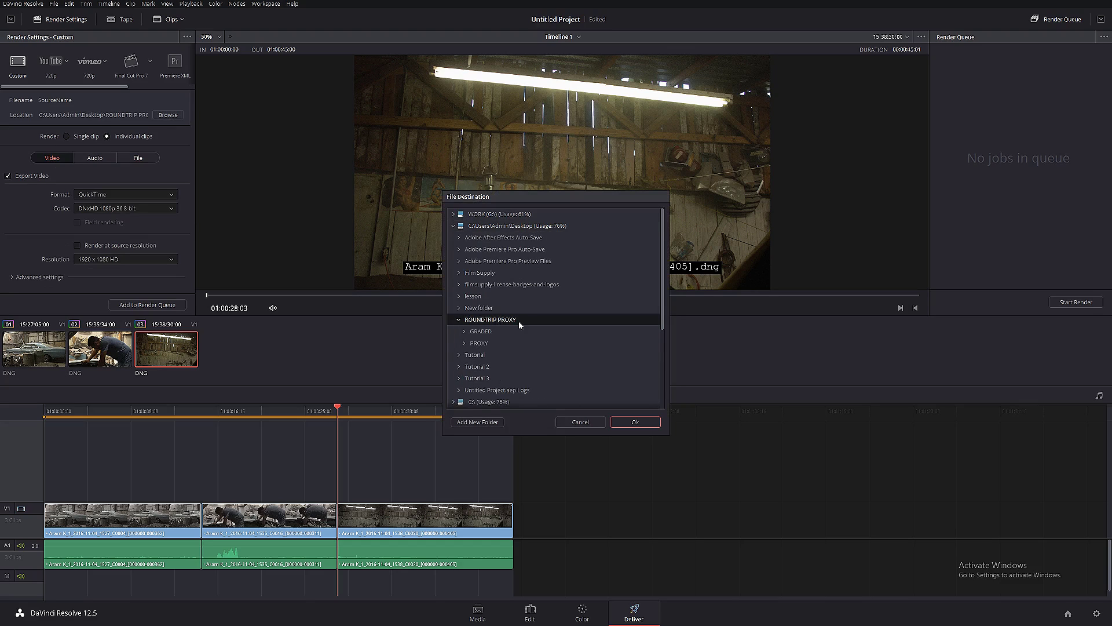
pyautogui.doubleClick(480, 343)
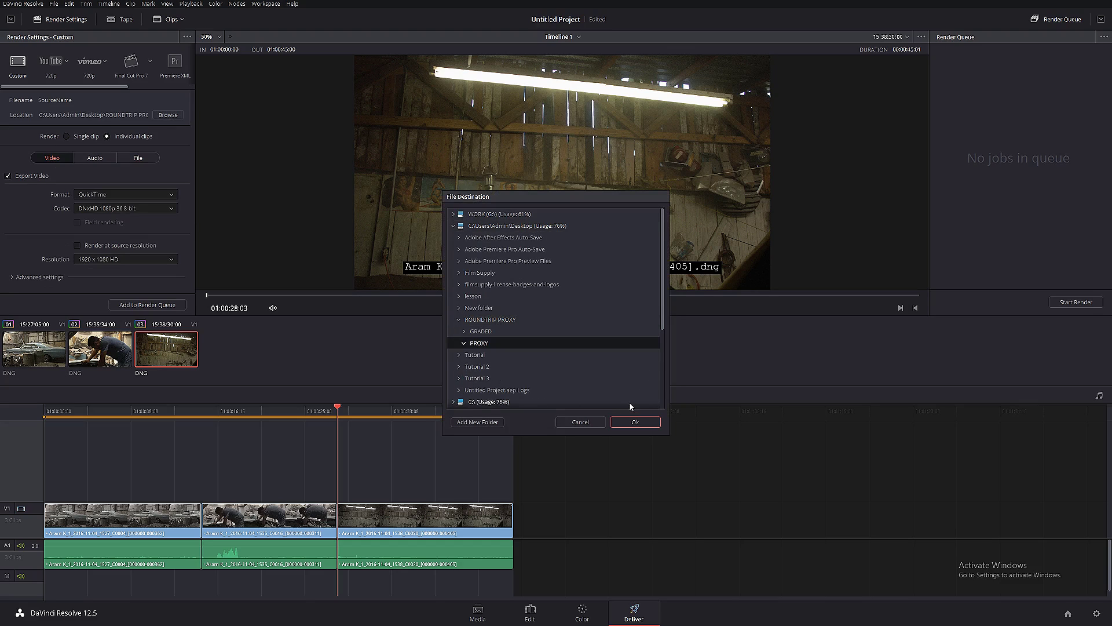
pyautogui.click(631, 423)
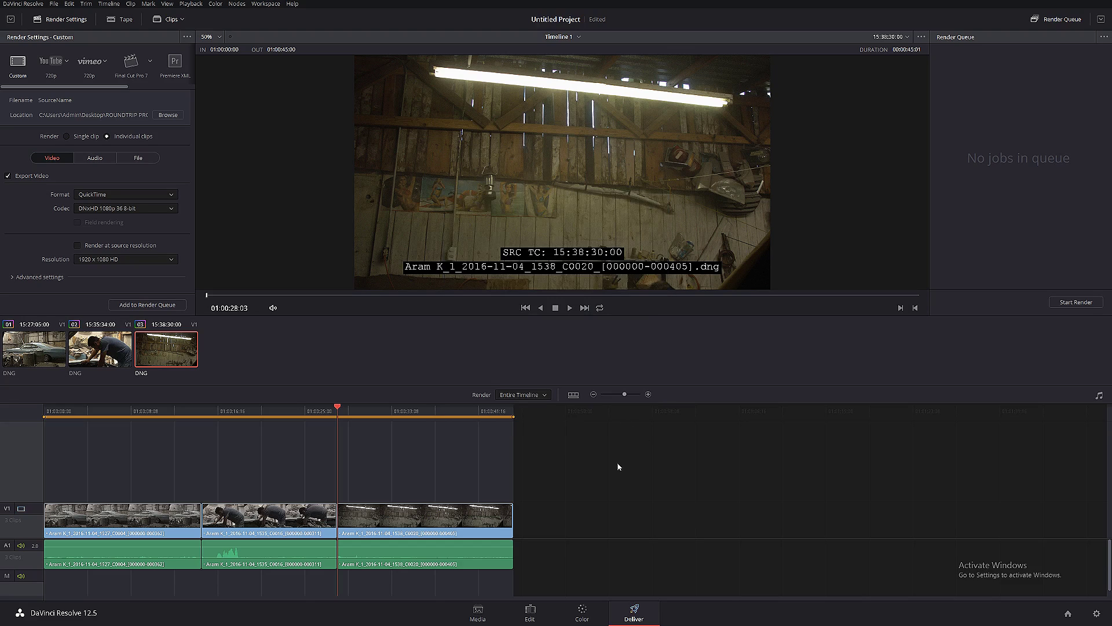
# Select all timeline clips and add them to the render queue as a job
pyautogui.rightClick(151, 439)
pyautogui.rightClick(111, 432)
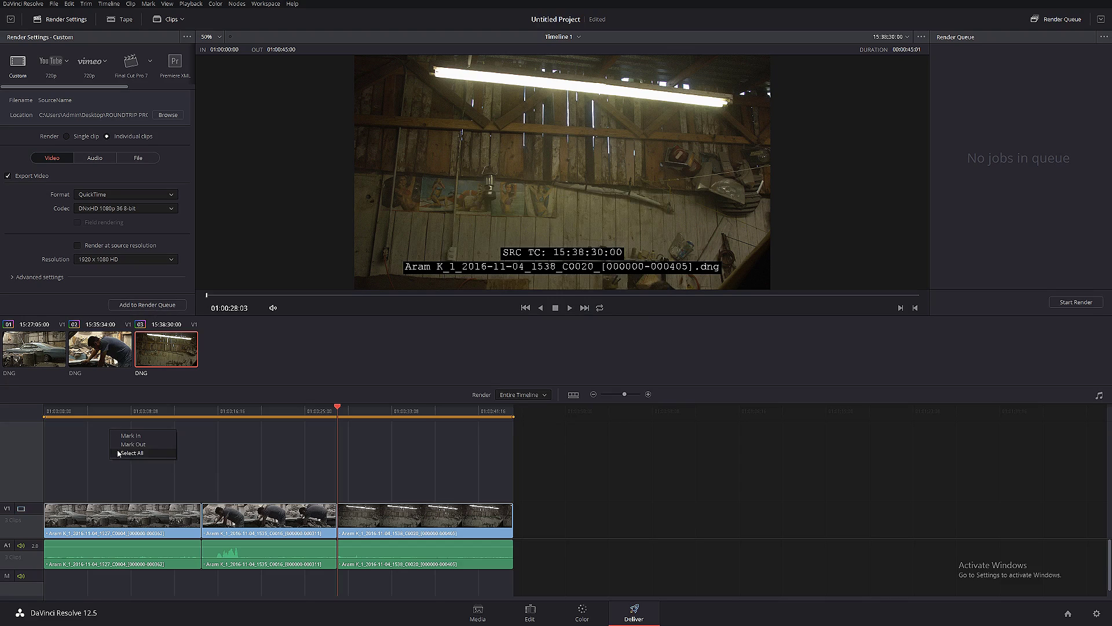
pyautogui.click(140, 453)
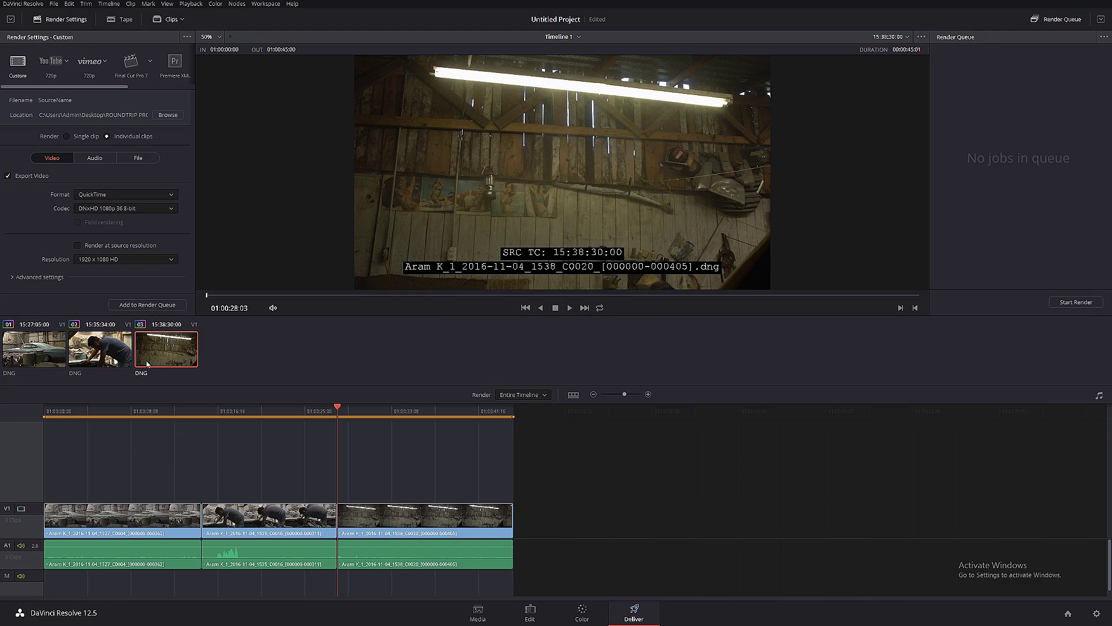
pyautogui.click(136, 307)
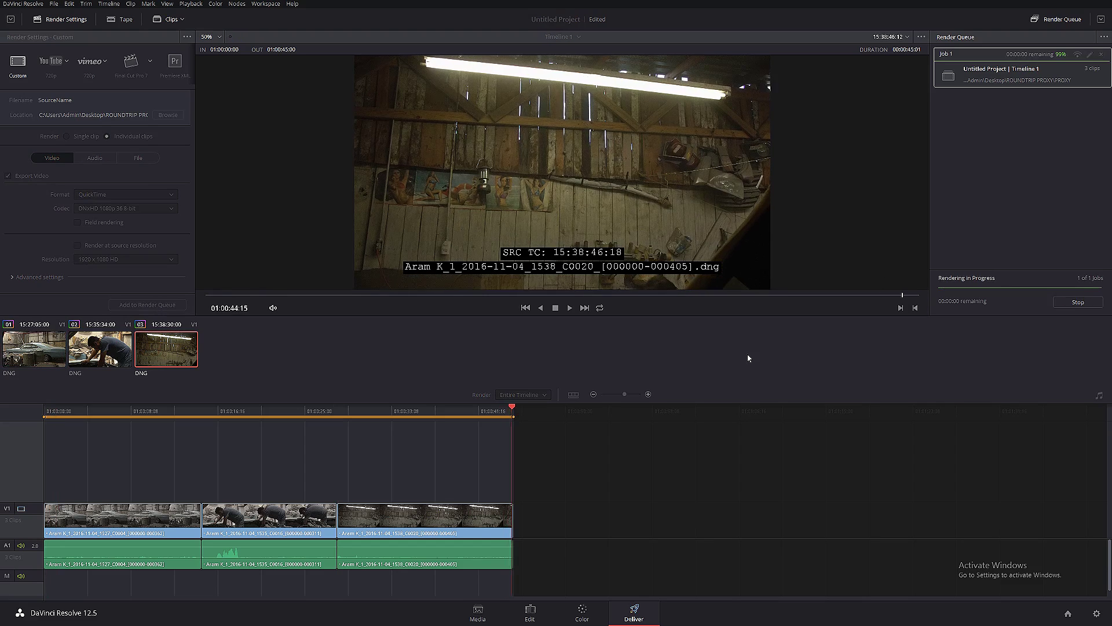
# In Premiere Pro, create a new bin named Proxy, open it, and start an import
pyautogui.press('super')
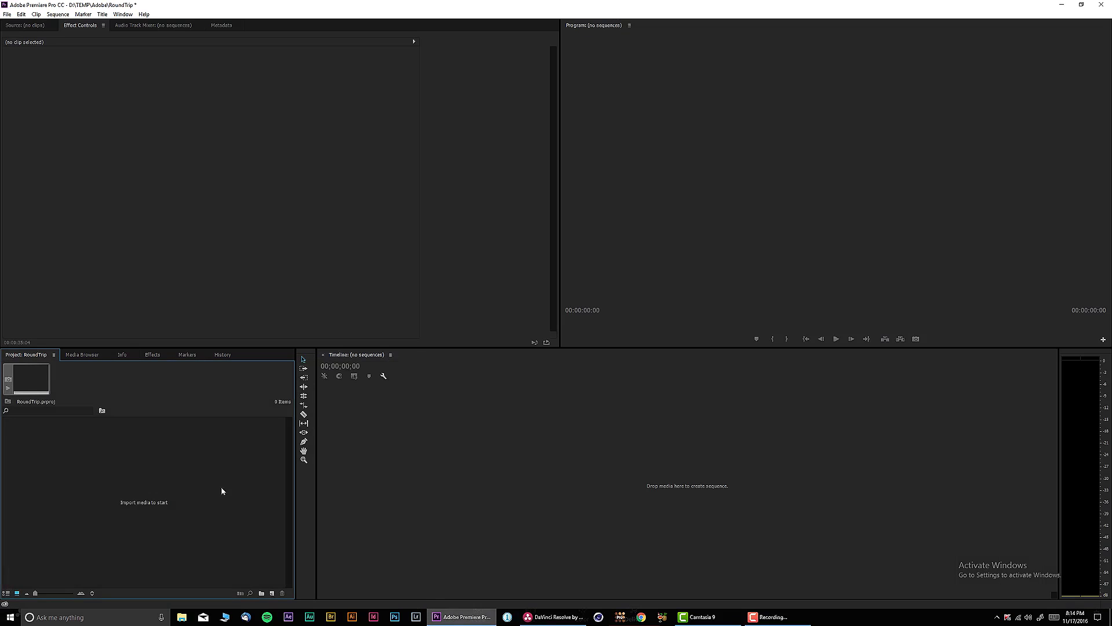
pyautogui.rightClick(98, 441)
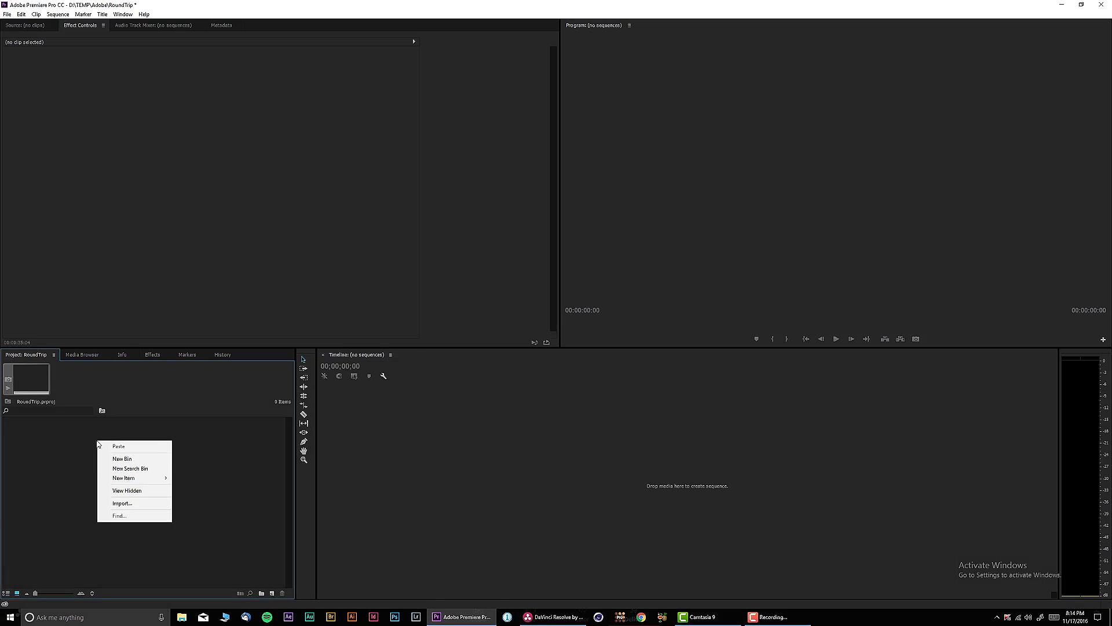
pyautogui.click(128, 460)
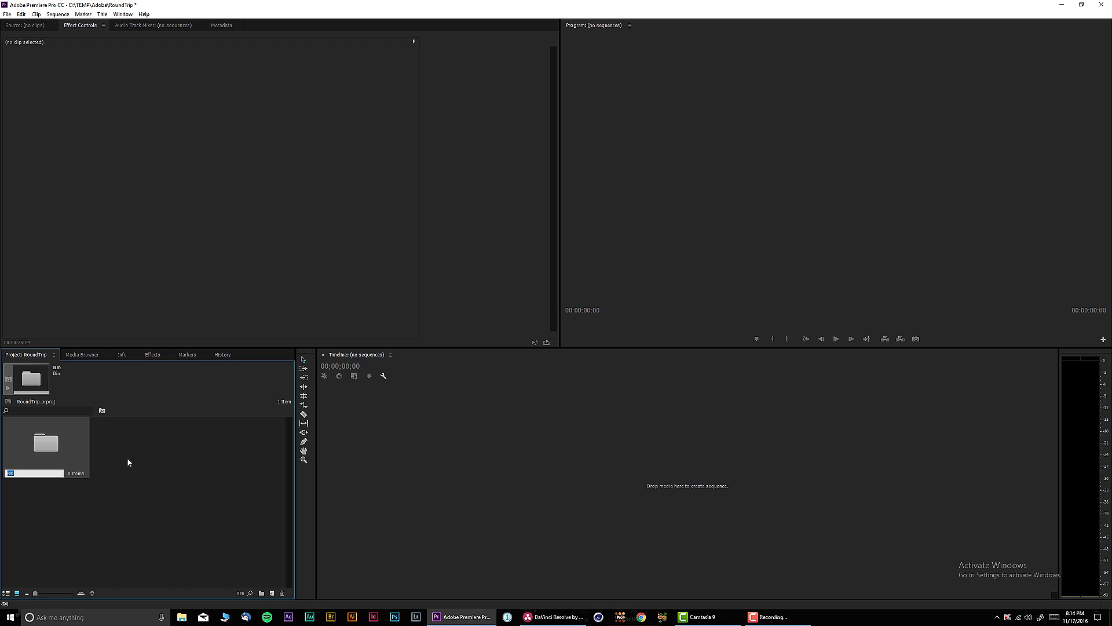
pyautogui.write('Proxy')
pyautogui.press('Return')
pyautogui.doubleClick(56, 448)
pyautogui.rightClick(158, 172)
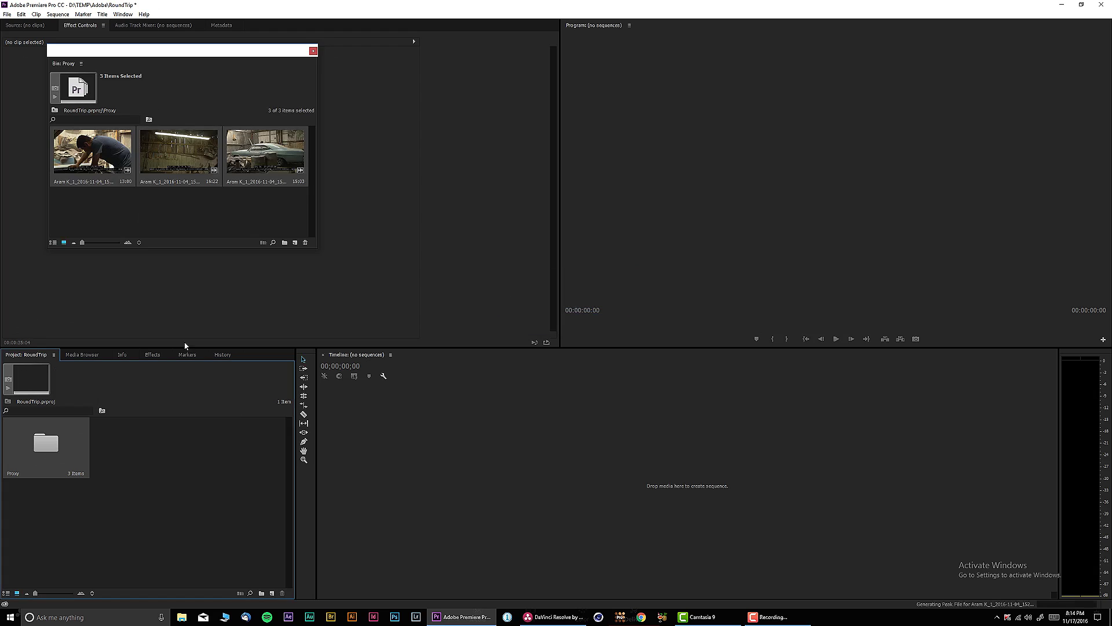
# Build a sequence from the three clips, mute audio track A1, and save the project
pyautogui.moveTo(290, 395); pyautogui.dragTo(389, 489)
pyautogui.moveTo(176, 143); pyautogui.dragTo(427, 489)
pyautogui.moveTo(249, 142); pyautogui.dragTo(466, 486)
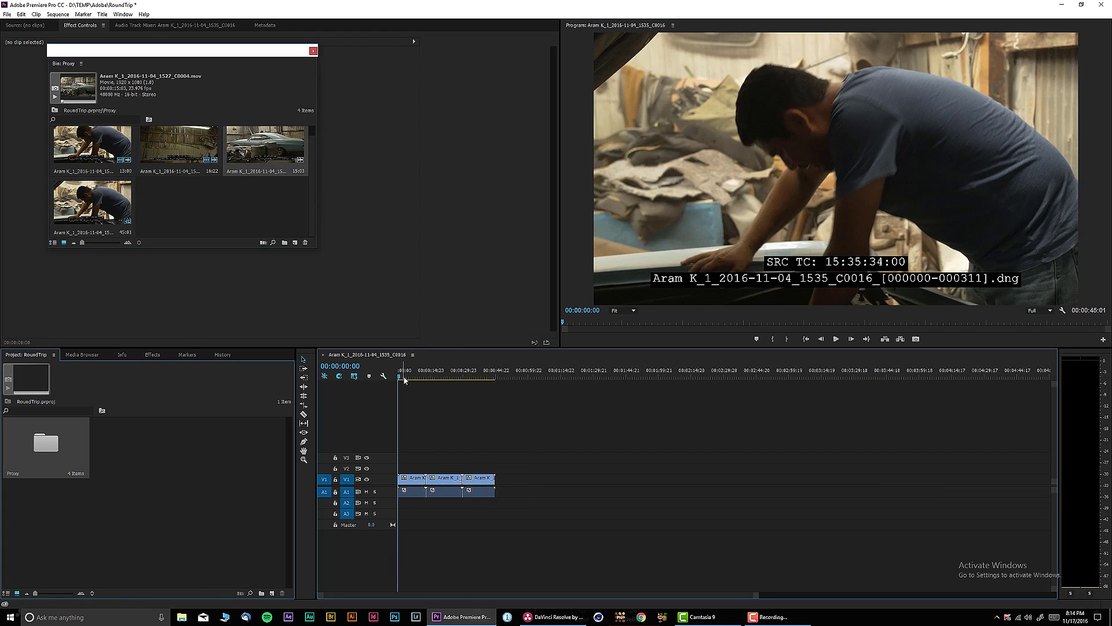
pyautogui.moveTo(401, 377); pyautogui.dragTo(442, 374)
pyautogui.click(366, 491)
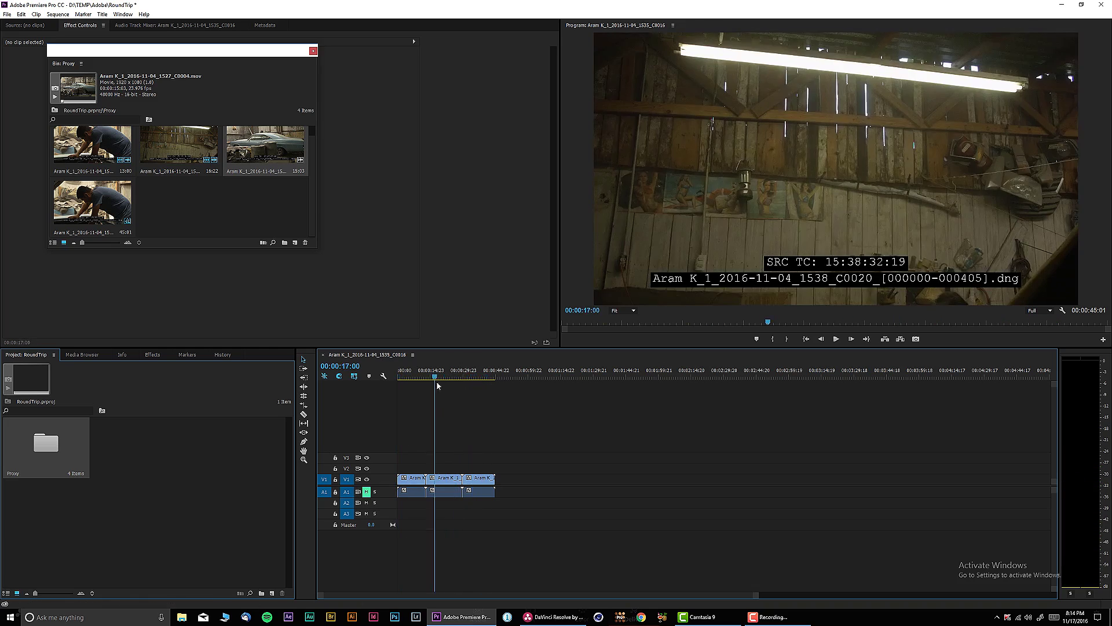
pyautogui.click(7, 14)
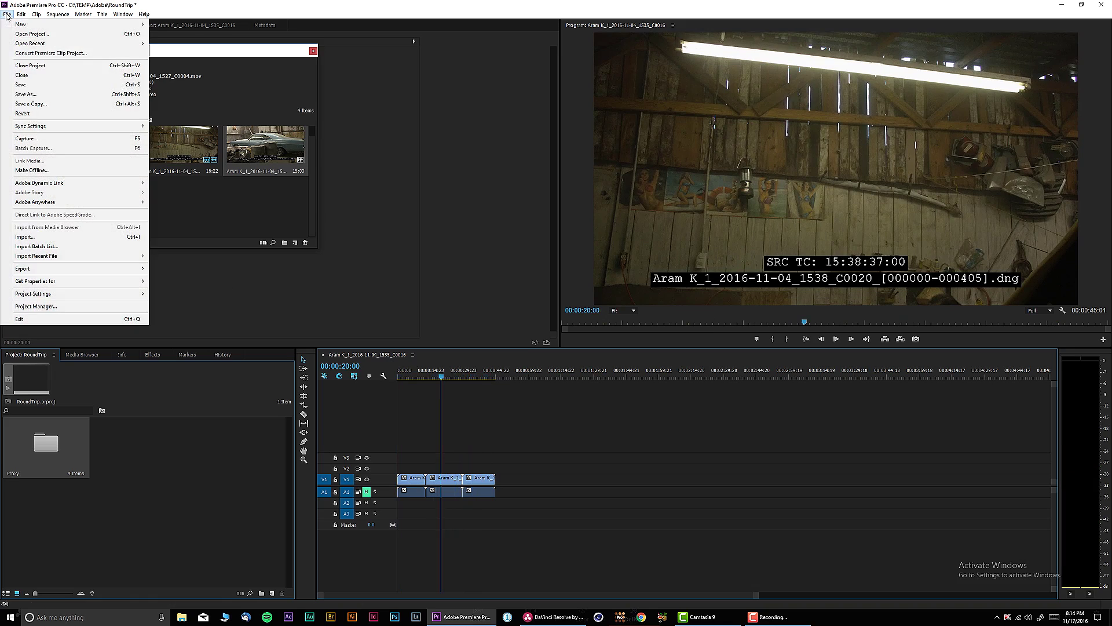
pyautogui.click(25, 88)
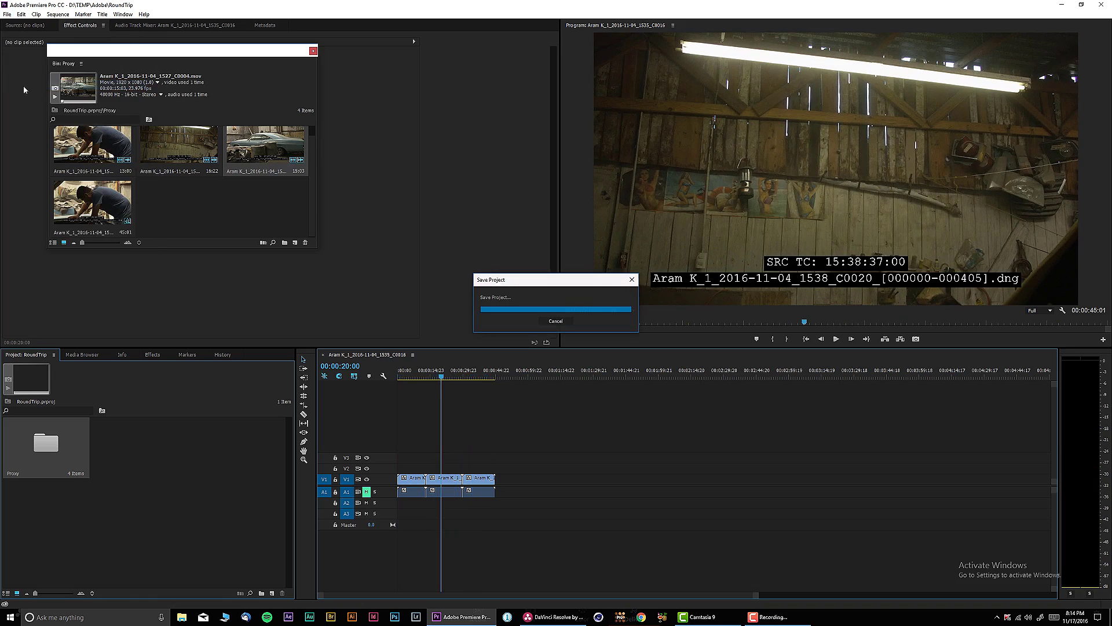
# Export the sequence as a CMX 3600 EDL titled roundtrip into the ROUNDTRIP folder
pyautogui.click(7, 14)
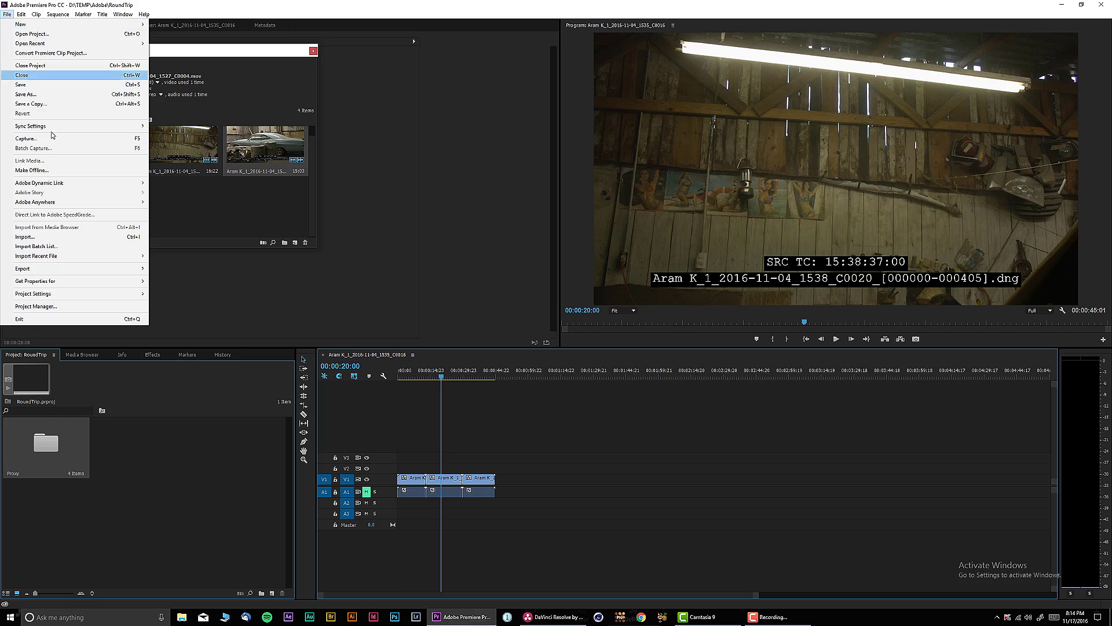
pyautogui.moveTo(140, 270)
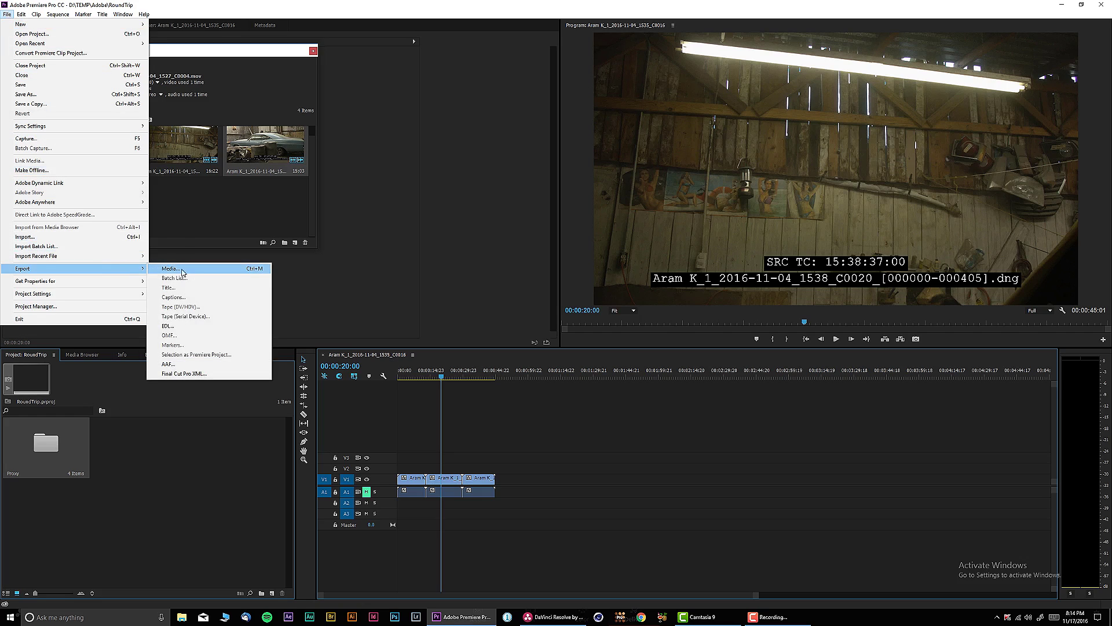
pyautogui.click(167, 326)
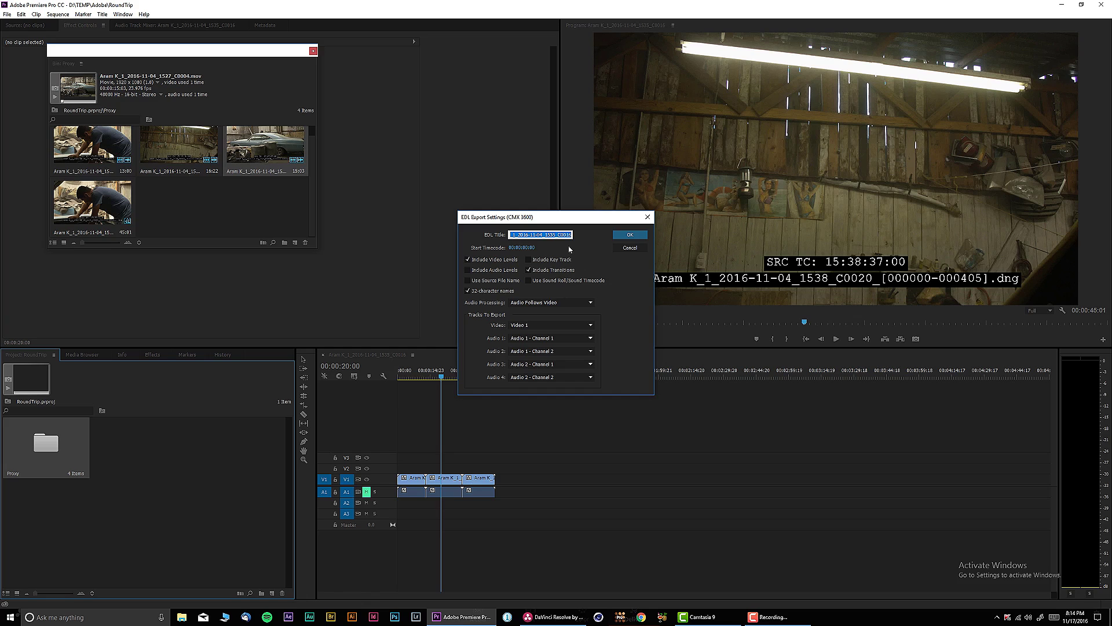
pyautogui.write('roundtrip')
pyautogui.click(630, 235)
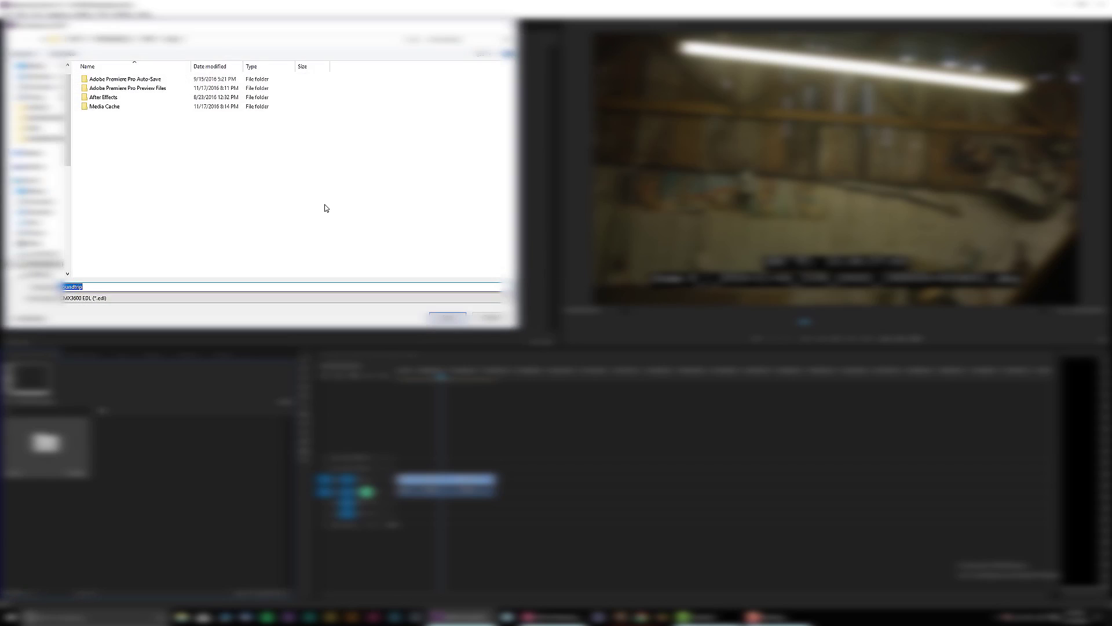
pyautogui.click(43, 79)
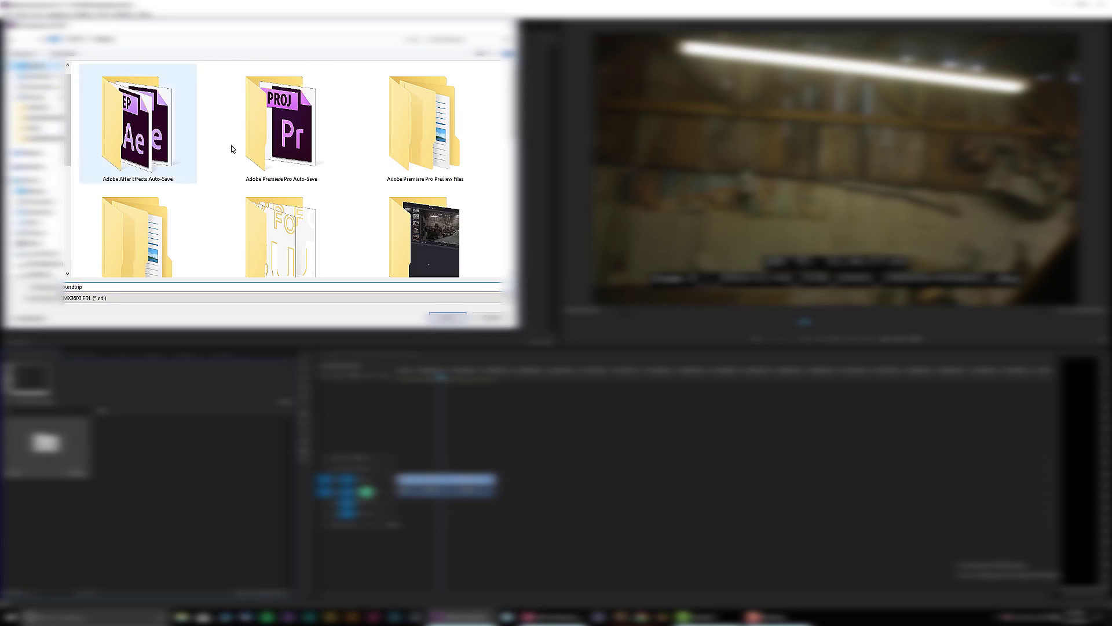
pyautogui.scroll(-3, 359, 214)
pyautogui.doubleClick(284, 235)
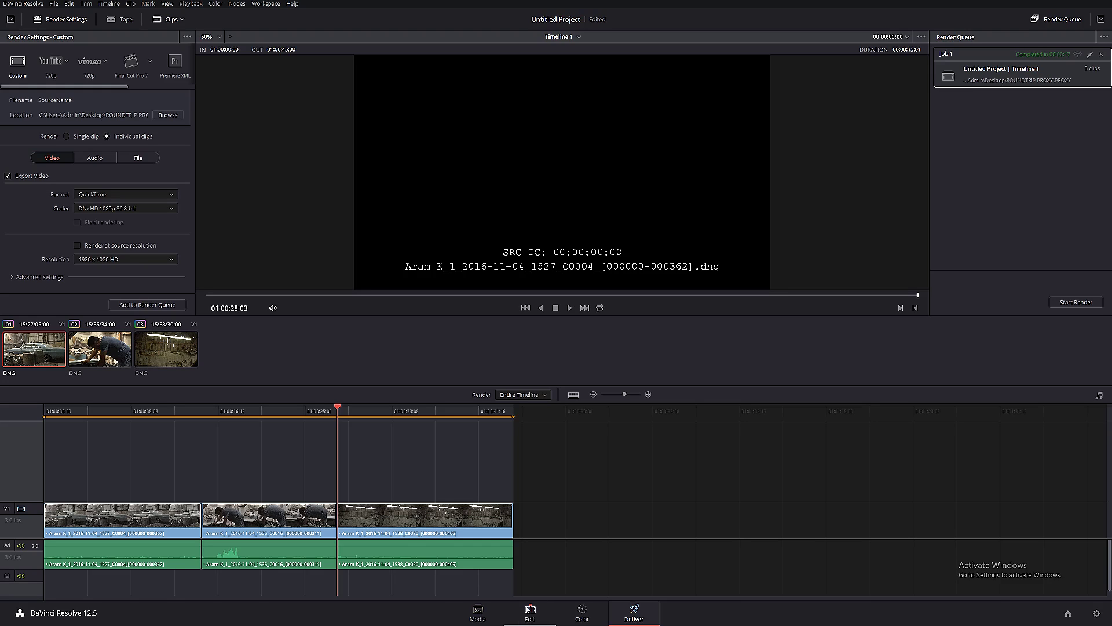
# Import roundtrip.edl as the roundtrip timeline and open it on the Color page
pyautogui.click(531, 613)
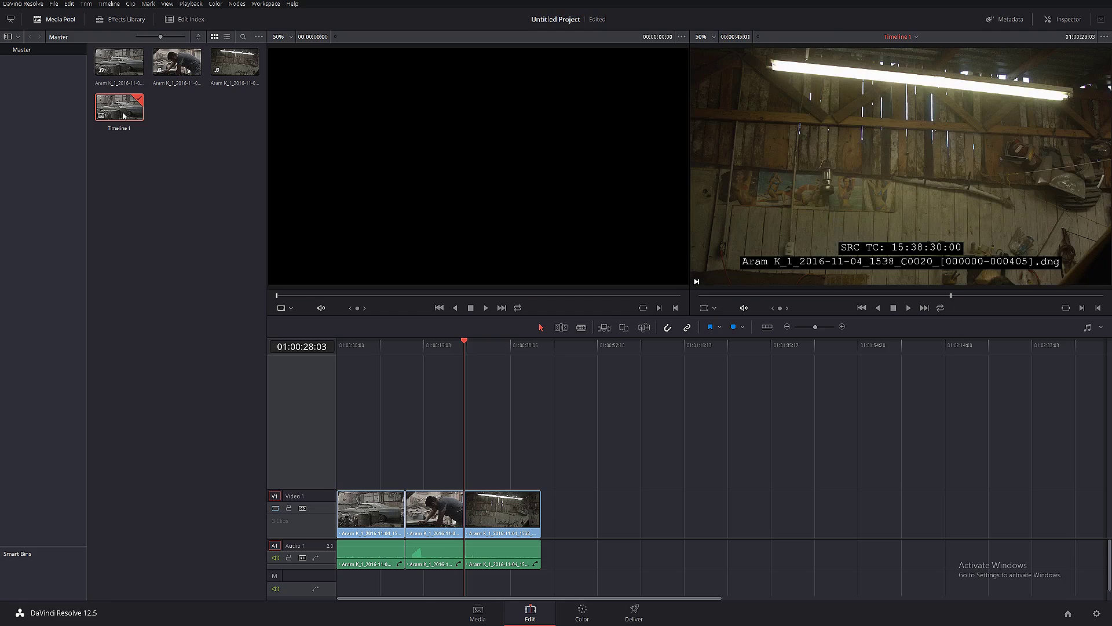
pyautogui.click(54, 4)
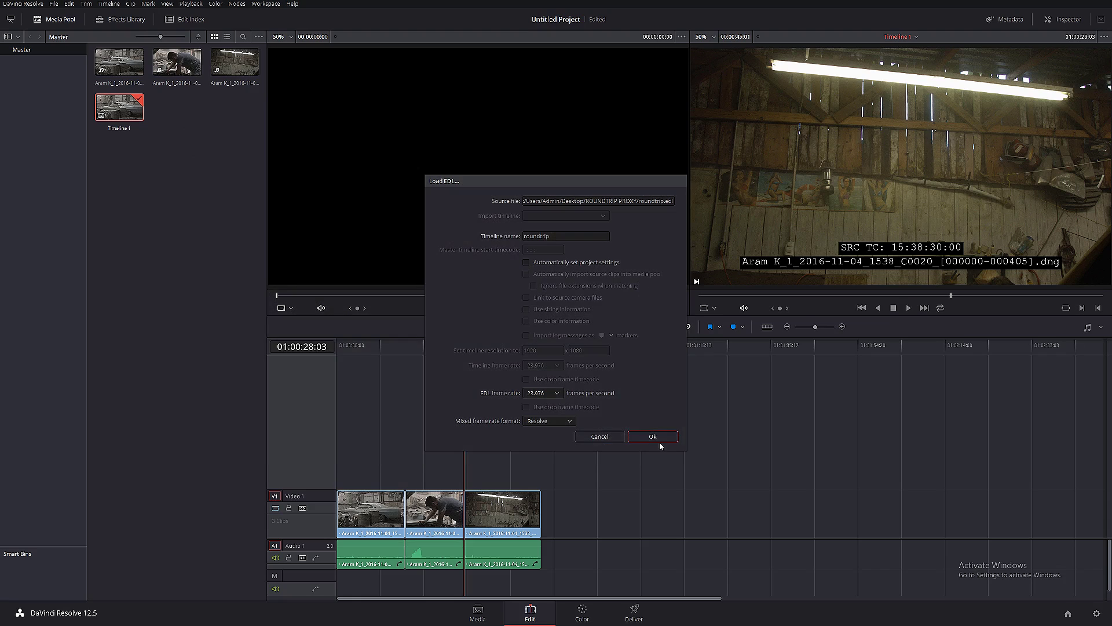
pyautogui.click(652, 436)
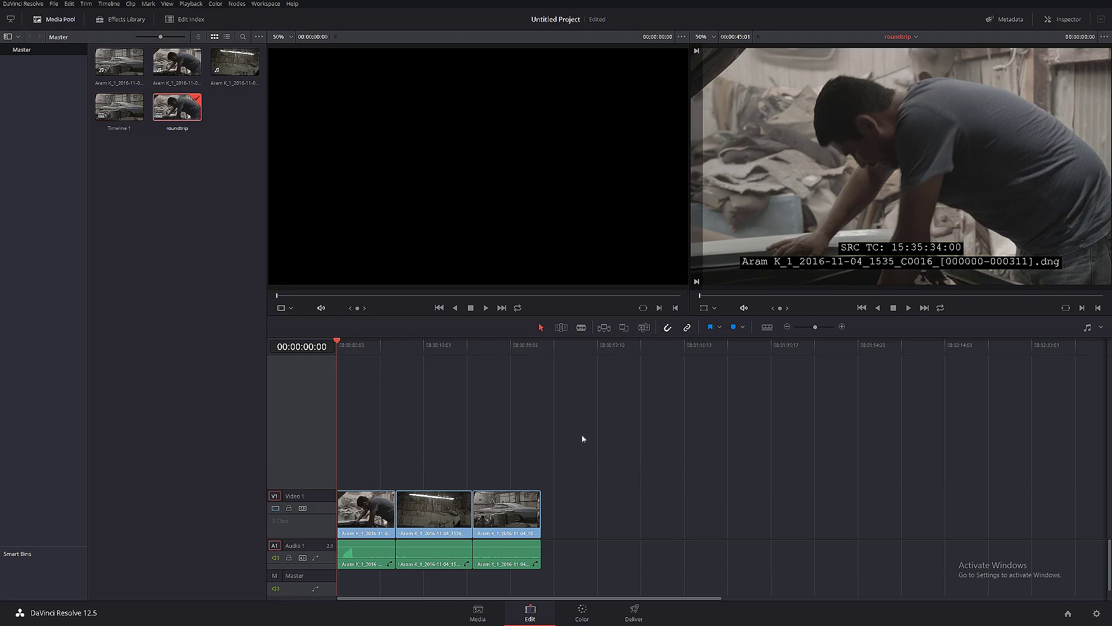
pyautogui.click(582, 616)
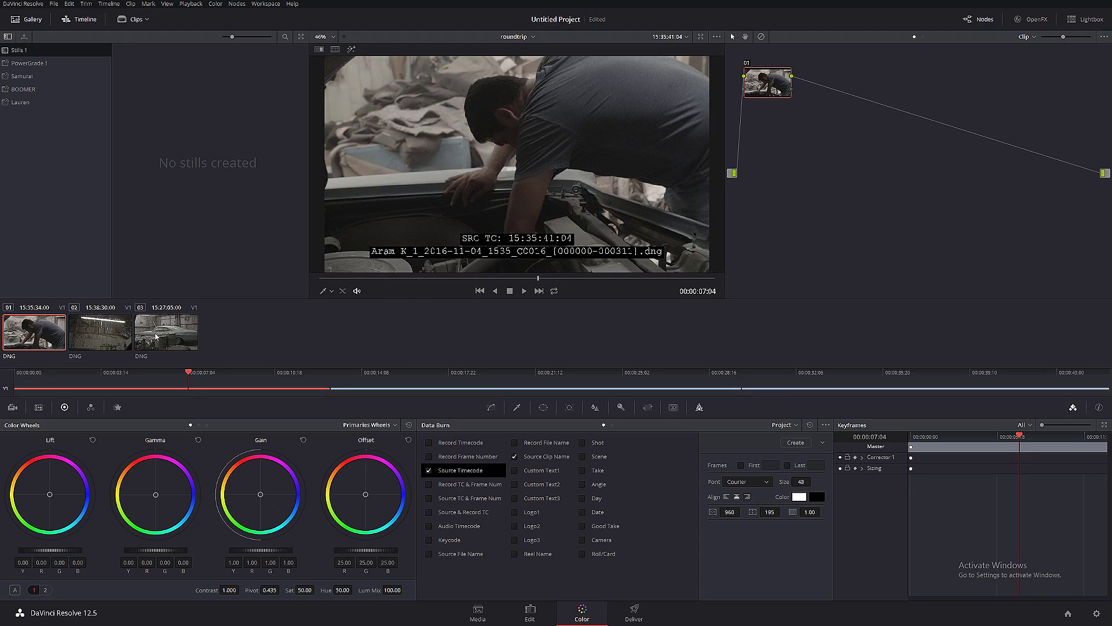
# Turn off the clip name and source timecode burn-ins on clip 02
pyautogui.press('Down')
pyautogui.moveTo(393, 283); pyautogui.dragTo(416, 279)
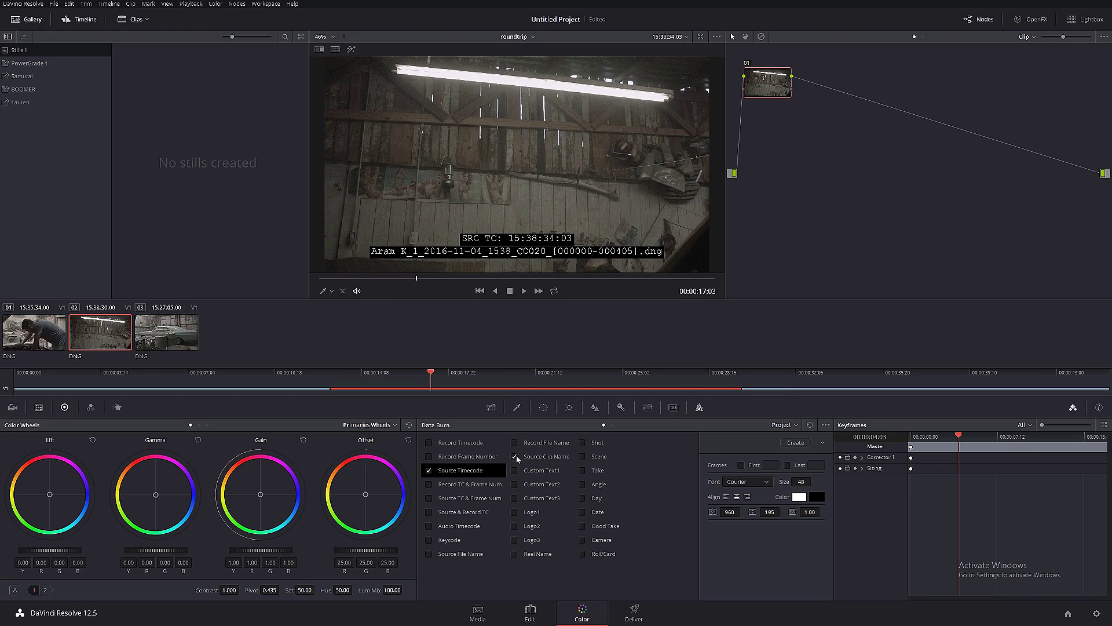
pyautogui.click(515, 457)
pyautogui.click(429, 470)
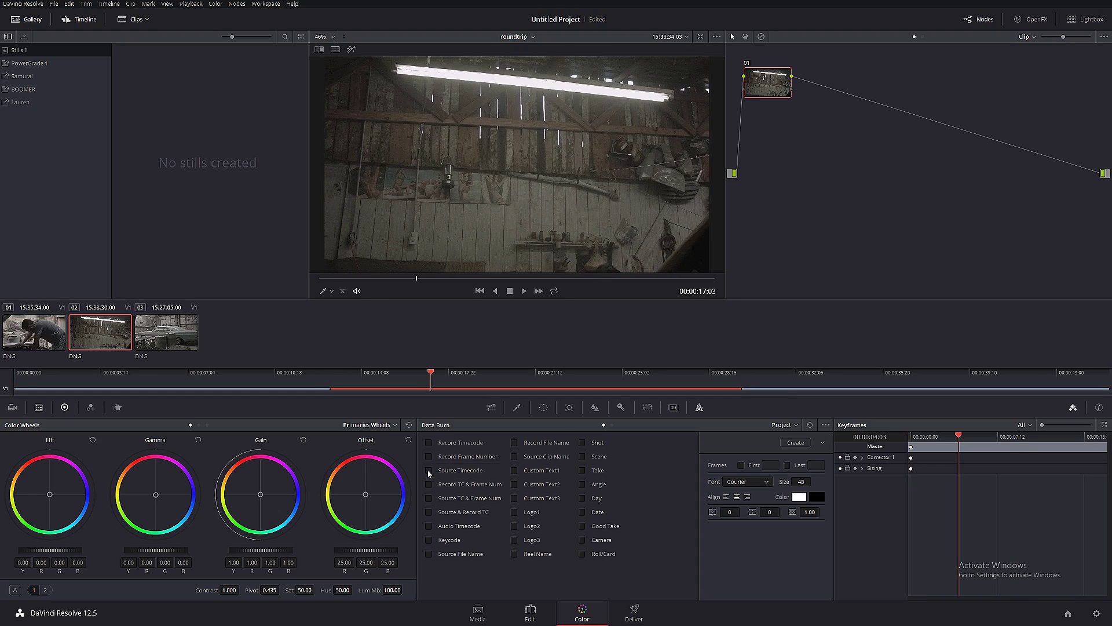
pyautogui.moveTo(431, 278); pyautogui.dragTo(460, 278)
# Add a serial node after node 01 and apply a Koji Studio film-emulation LUT
pyautogui.hotkey('alt', 's')
pyautogui.rightClick(823, 81)
pyautogui.moveTo(857, 176)
pyautogui.moveTo(945, 259)
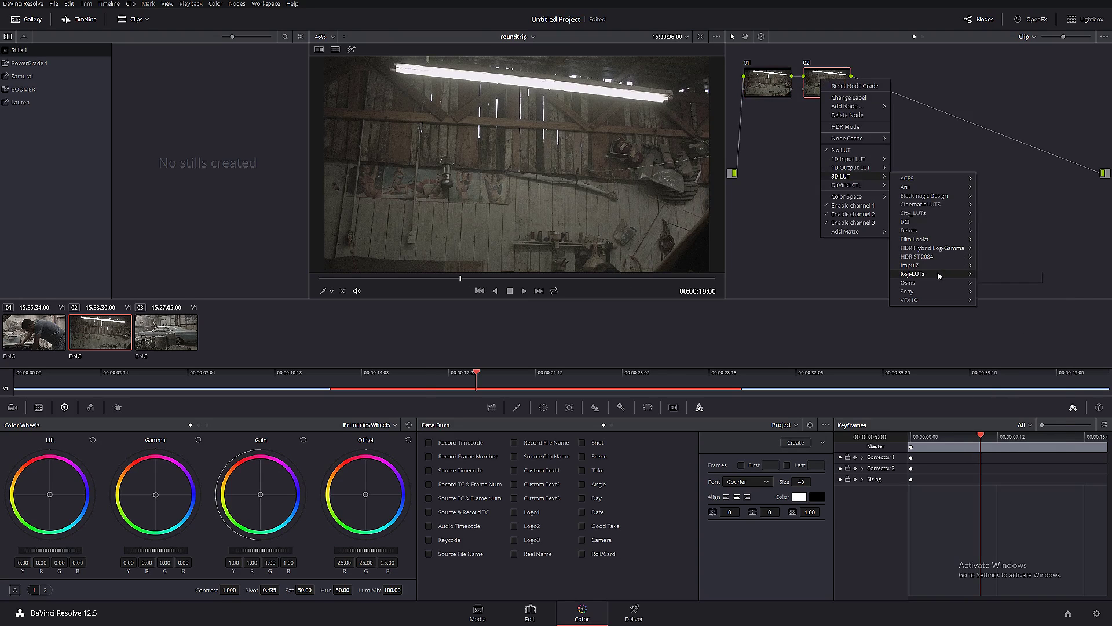
pyautogui.moveTo(988, 276)
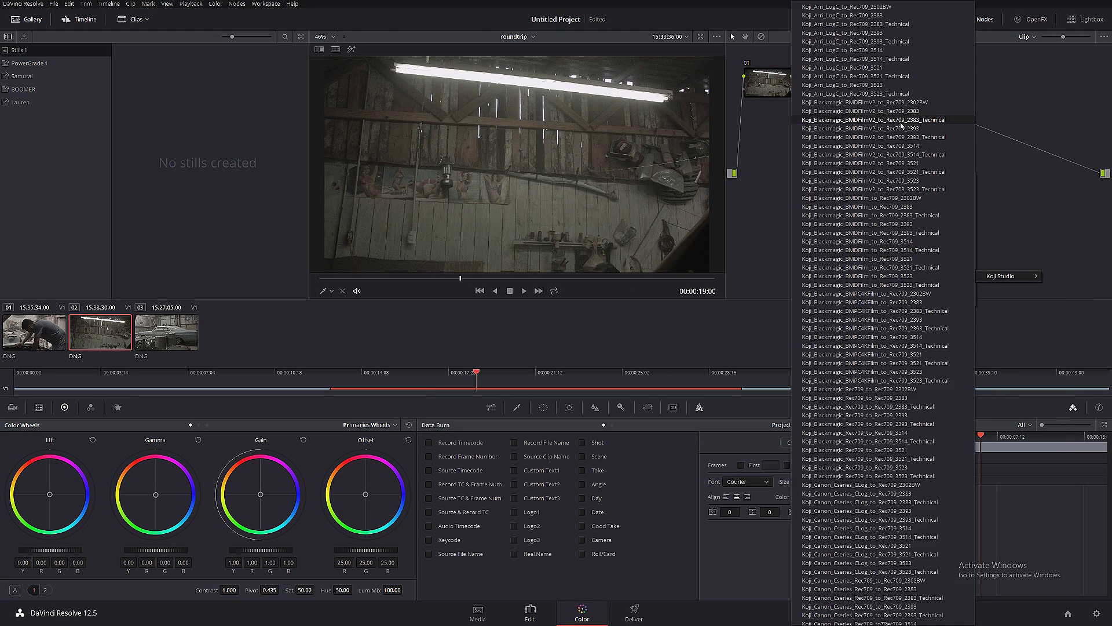
pyautogui.click(868, 124)
# Copy the grade onto the car and mechanic clips and play them back to check
pyautogui.click(165, 336)
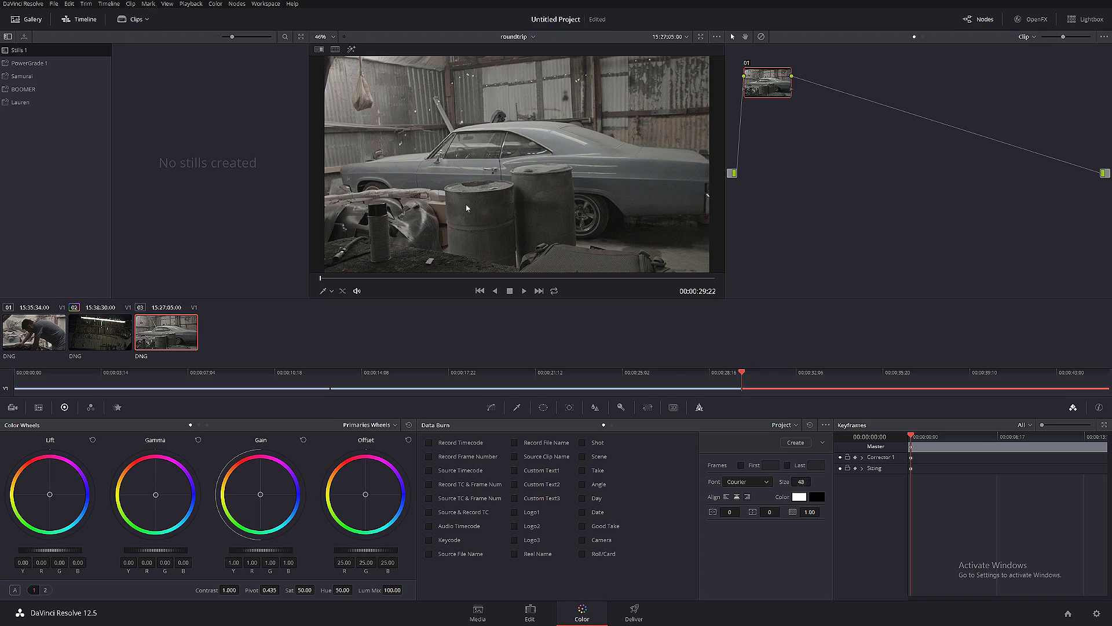
pyautogui.middleClick(51, 331)
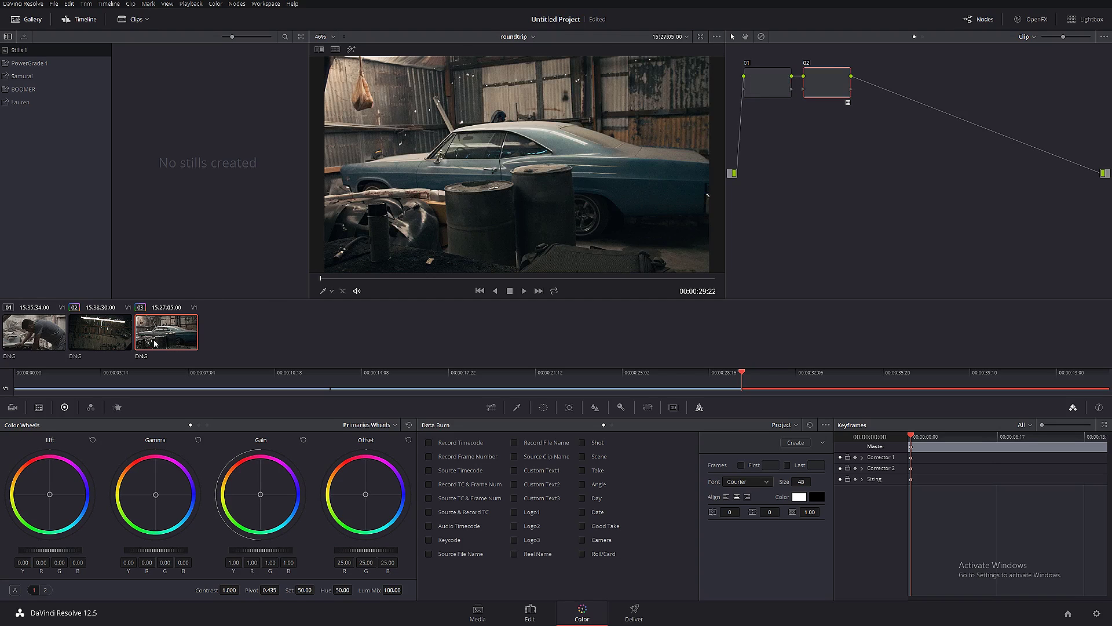
pyautogui.press('Up')
pyautogui.press('Up')
pyautogui.middleClick(95, 334)
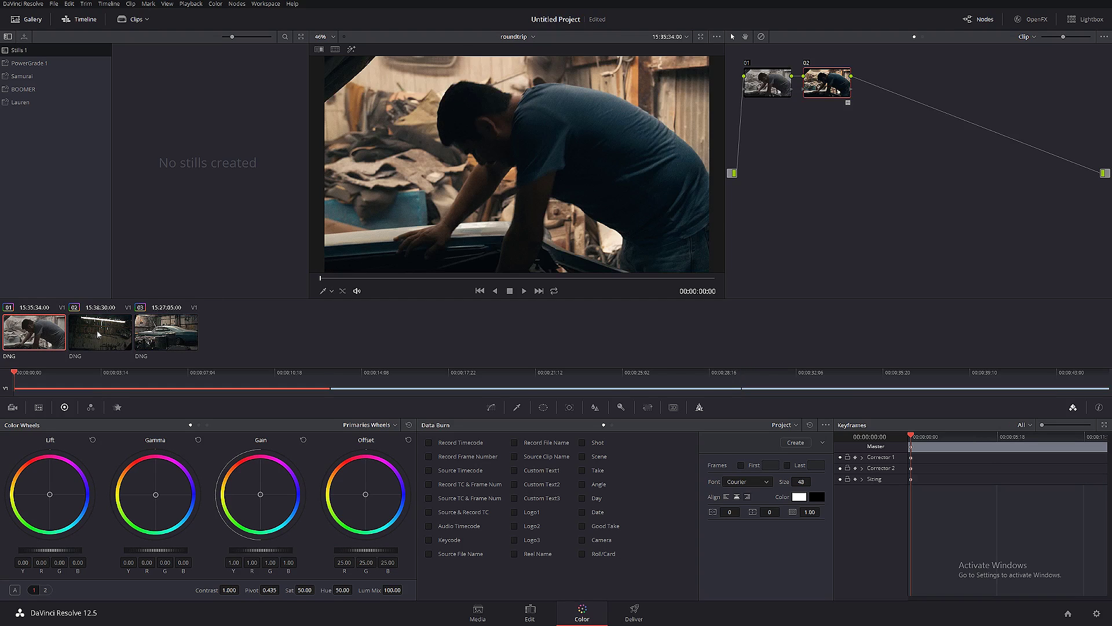
pyautogui.press('space')
pyautogui.click(160, 337)
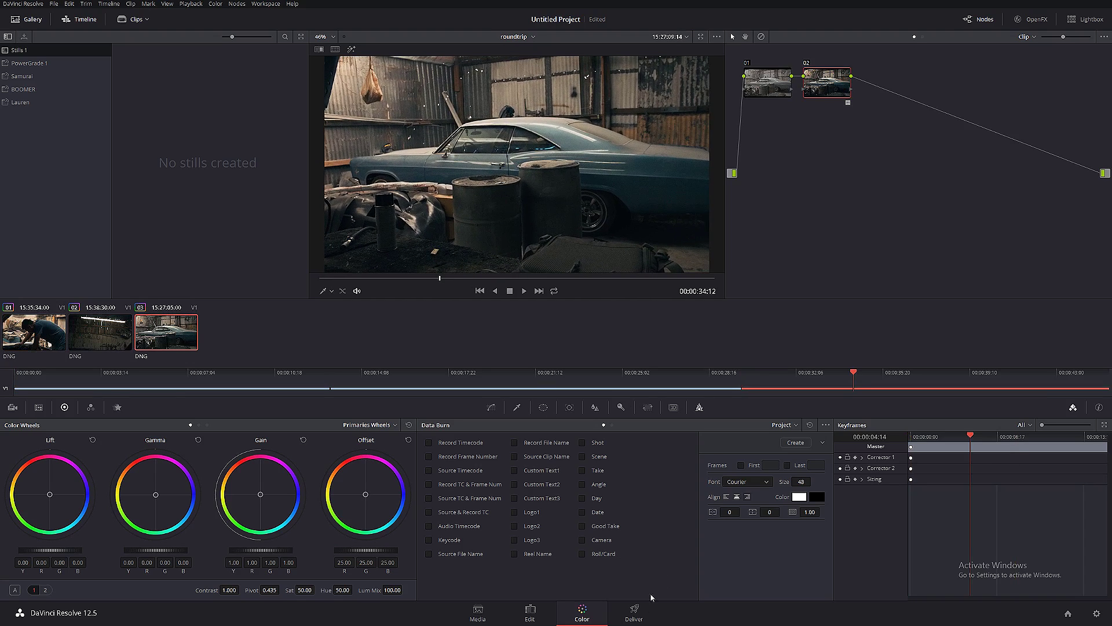
# On the Deliver page, set the codec to DNxHD 1080p 220/185/175 10-bit
pyautogui.click(635, 613)
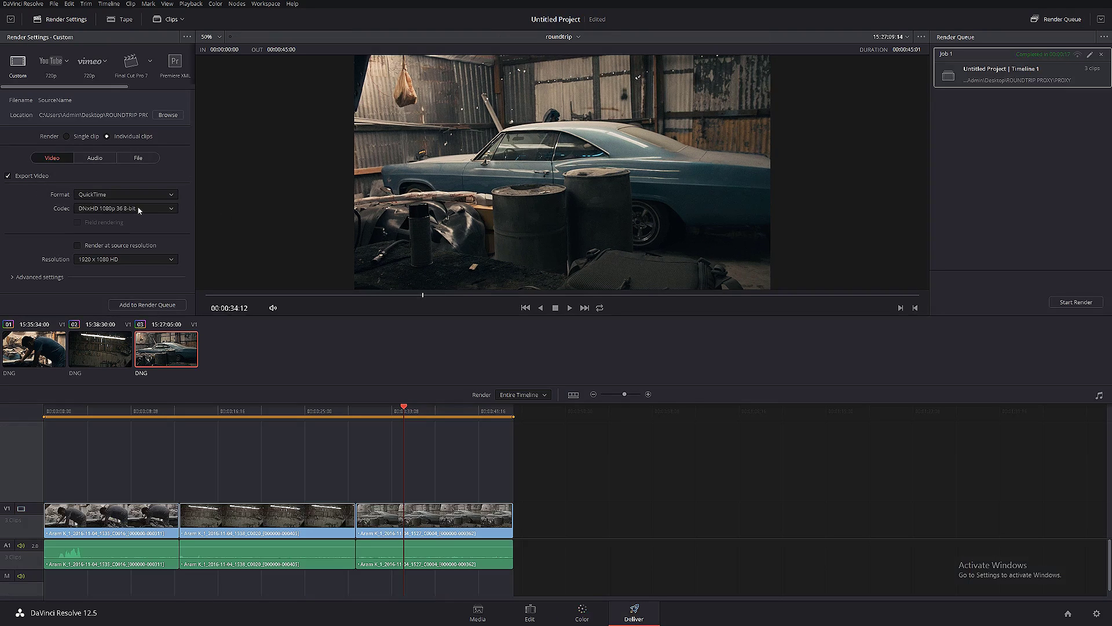
pyautogui.click(139, 210)
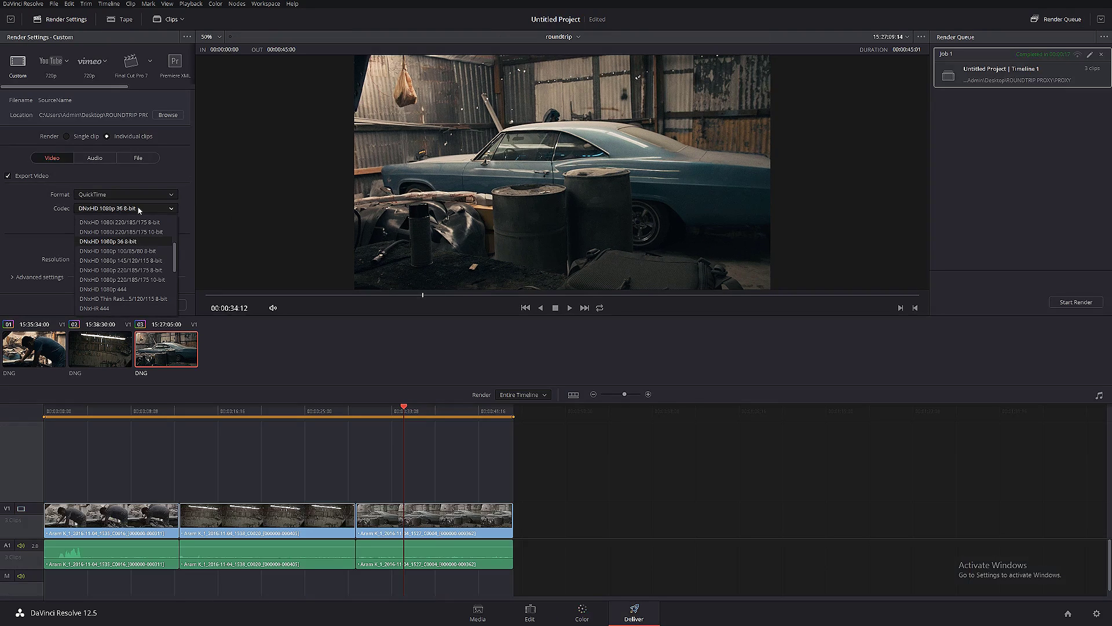
pyautogui.click(118, 279)
pyautogui.click(12, 278)
pyautogui.scroll(-3, 23, 229)
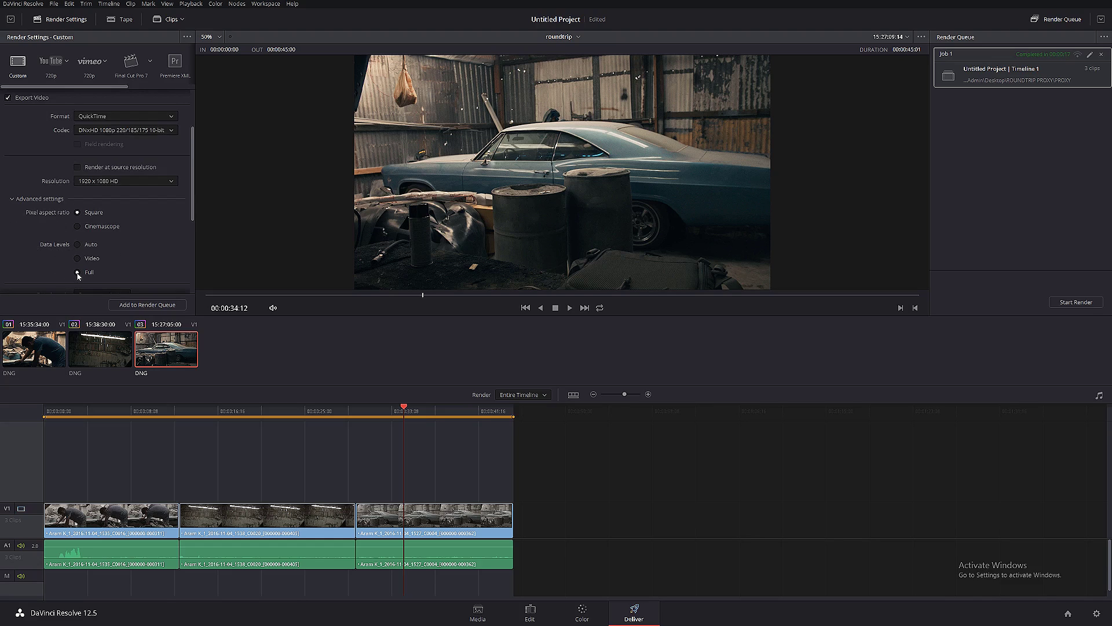
pyautogui.scroll(3, 169, 162)
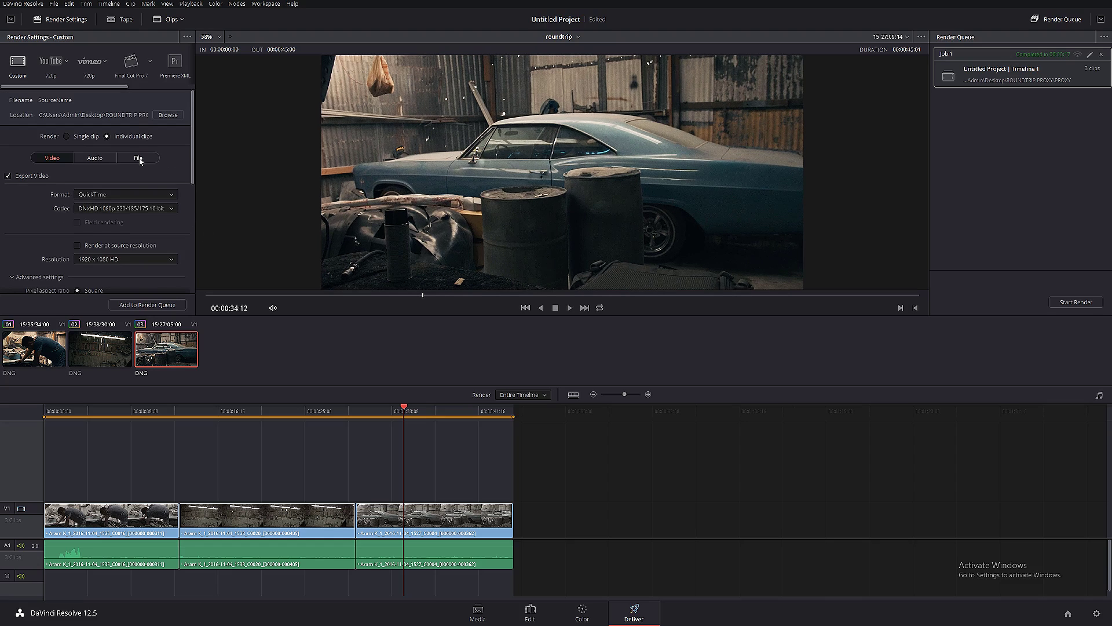
# Output to the GRADED folder, replace the old render job with a new one, and render
pyautogui.click(166, 115)
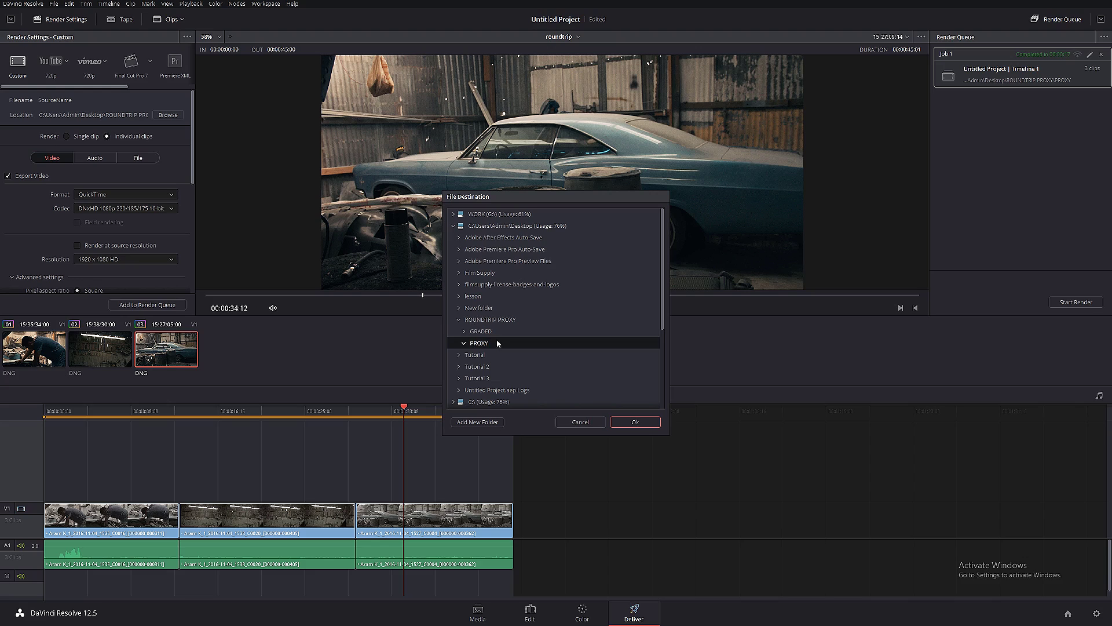
pyautogui.click(480, 332)
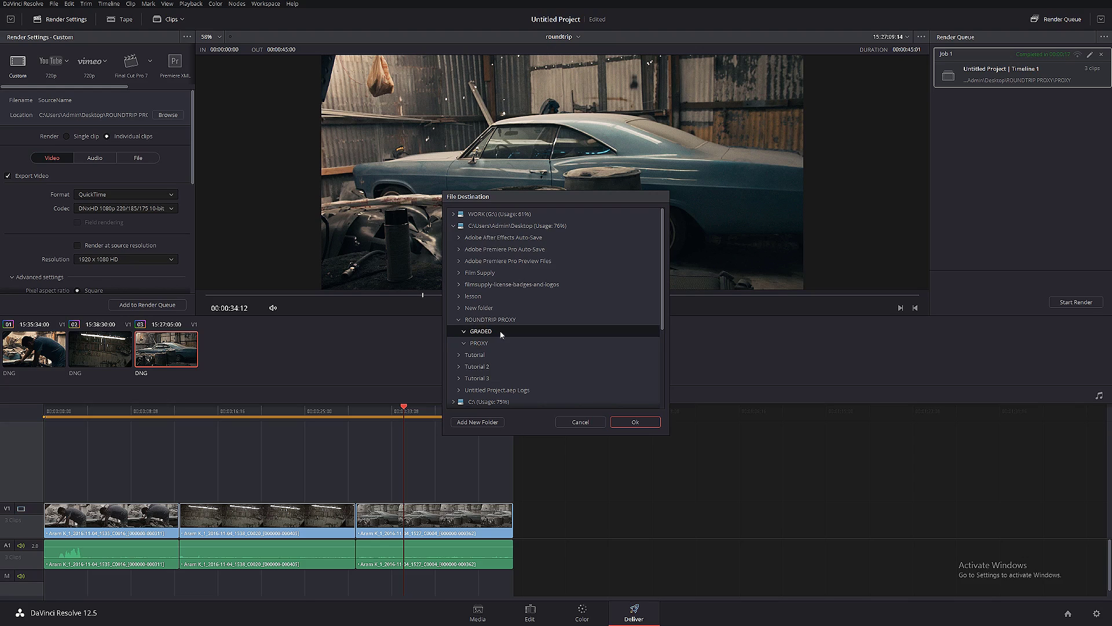
pyautogui.click(637, 422)
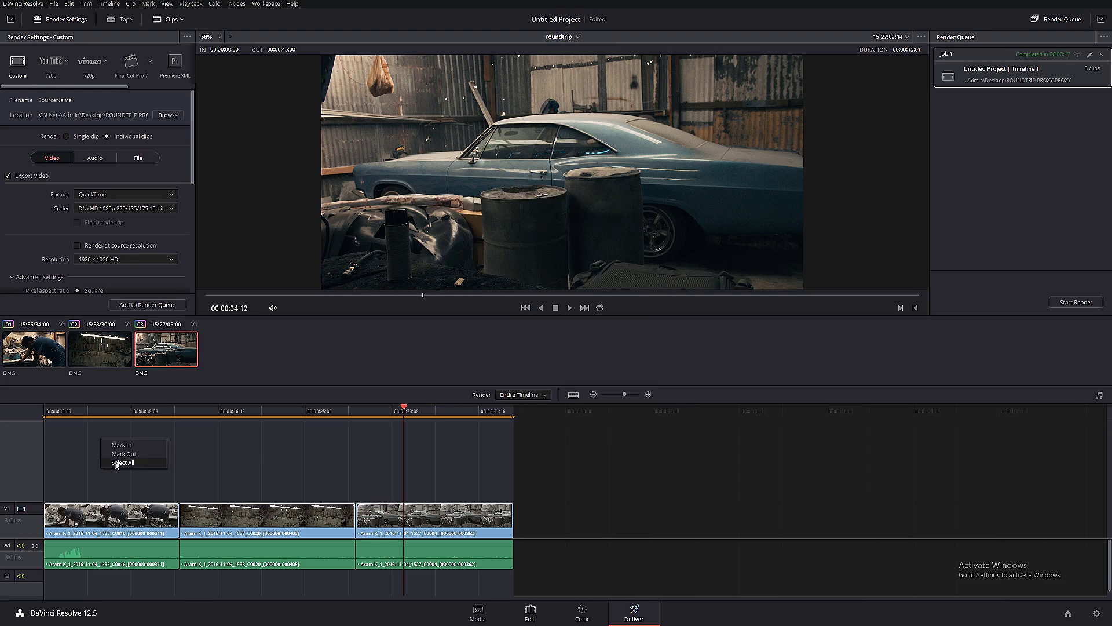
pyautogui.click(1101, 55)
pyautogui.click(148, 305)
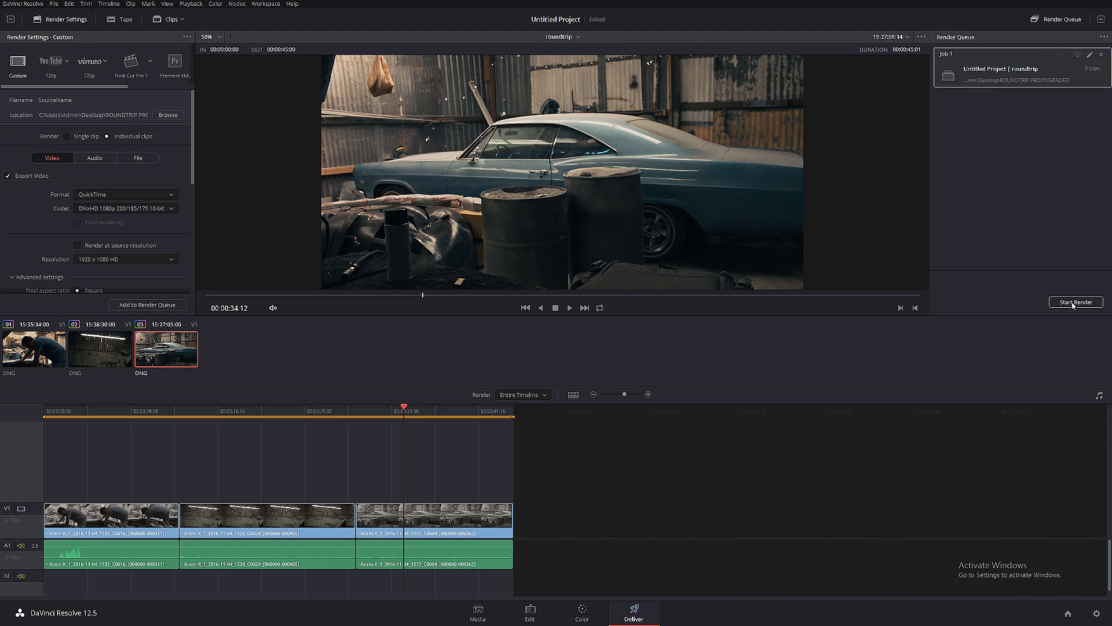
pyautogui.click(1048, 309)
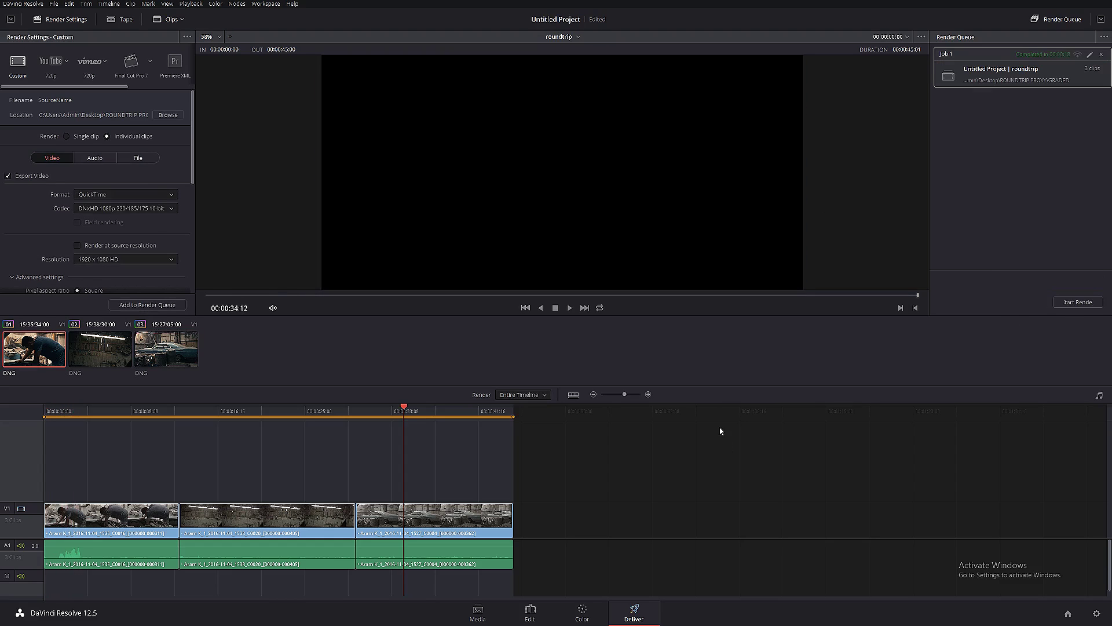
# In Premiere, make the three V1/A1 sequence clips offline with Media Files Remain on Disk
pyautogui.press('super')
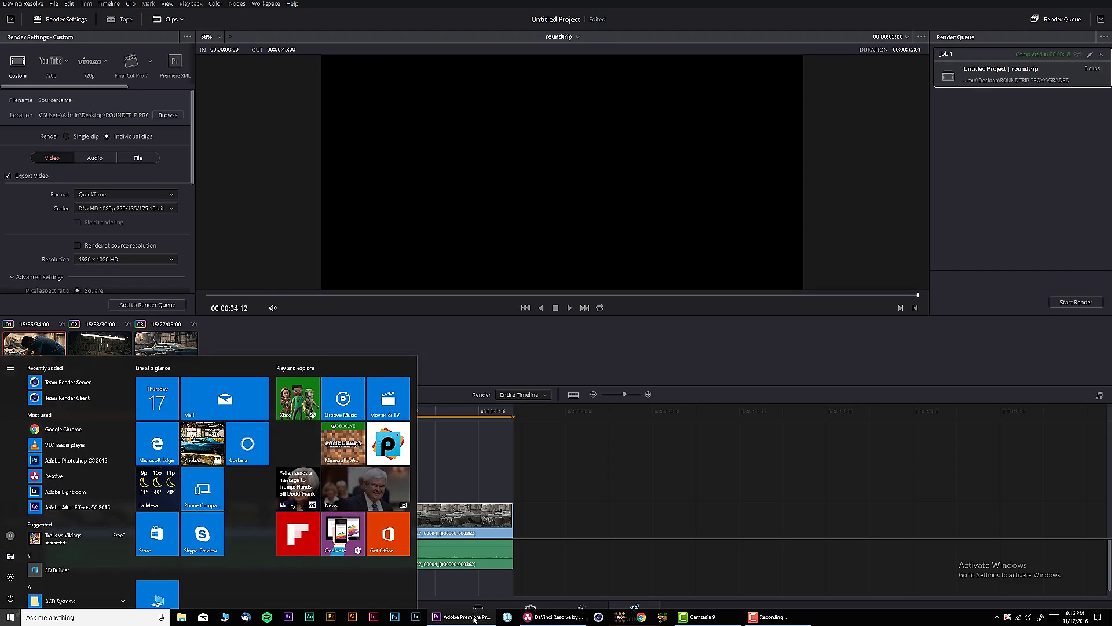
pyautogui.click(463, 616)
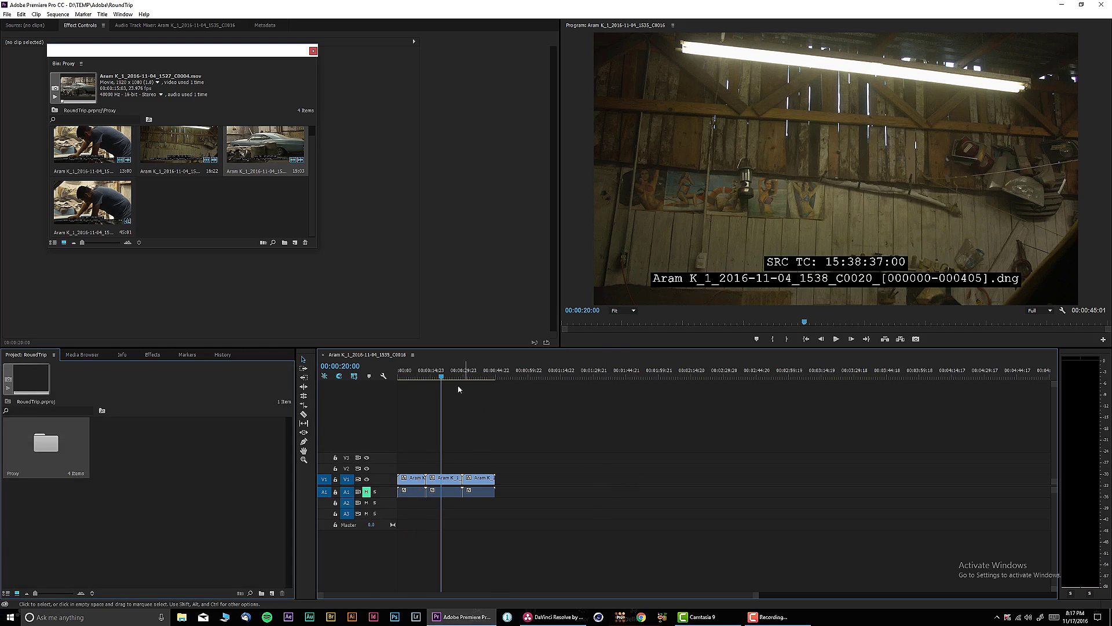
pyautogui.moveTo(455, 378)
pyautogui.mouseDown()
pyautogui.moveTo(466, 377)
pyautogui.moveTo(410, 378)
pyautogui.moveTo(462, 380)
pyautogui.moveTo(440, 377)
pyautogui.mouseUp()
pyautogui.moveTo(550, 461); pyautogui.dragTo(401, 484)
pyautogui.rightClick(480, 478)
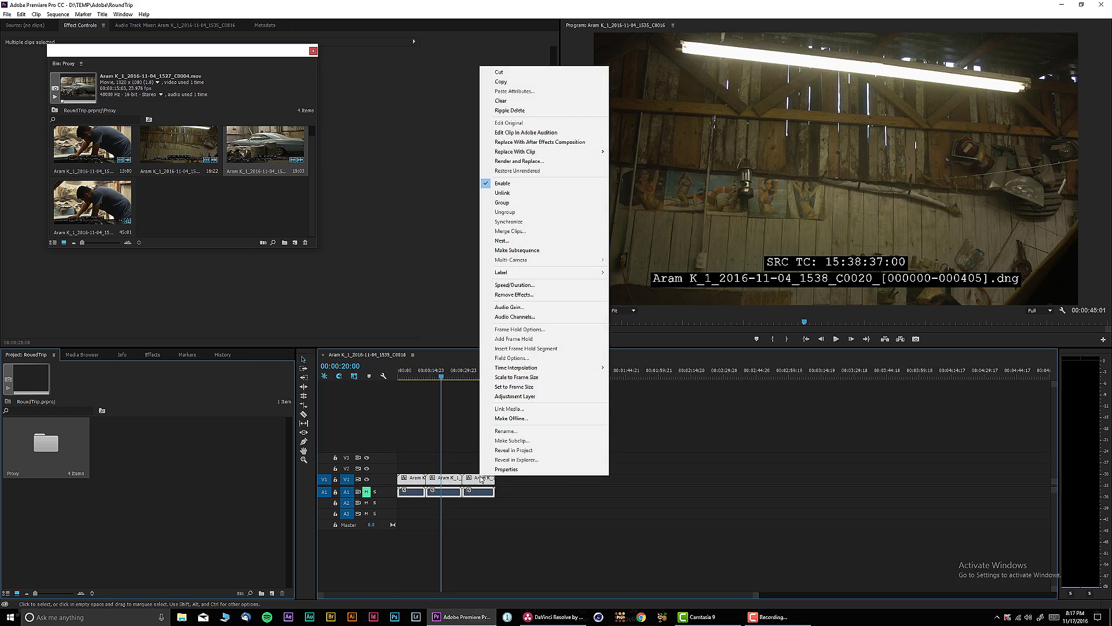
pyautogui.click(508, 418)
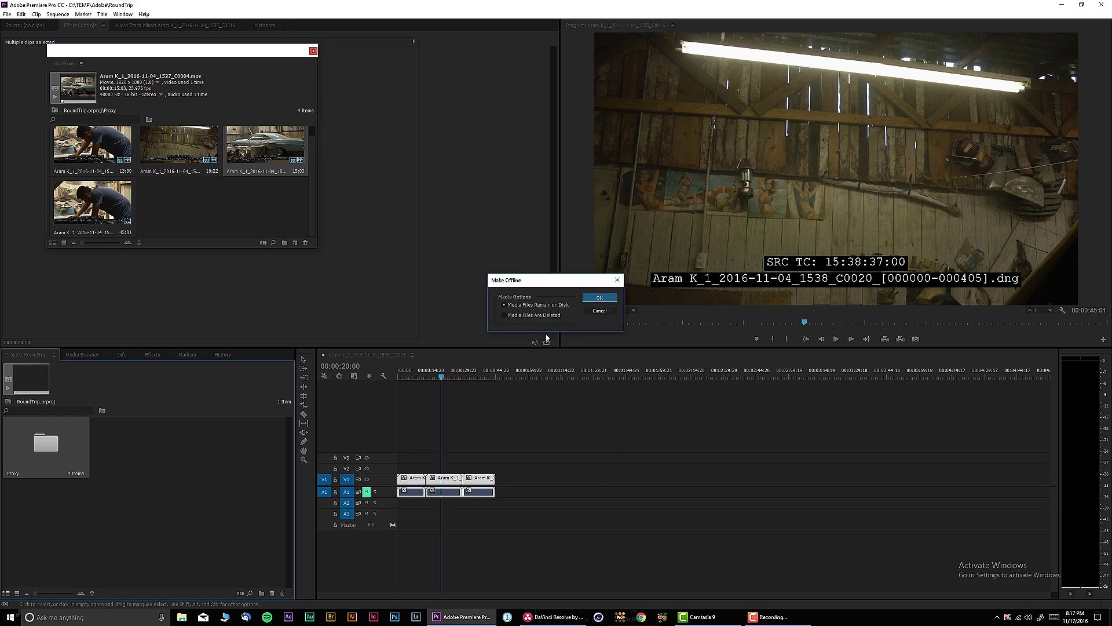
pyautogui.click(597, 298)
pyautogui.moveTo(465, 379); pyautogui.dragTo(422, 377)
pyautogui.rightClick(481, 479)
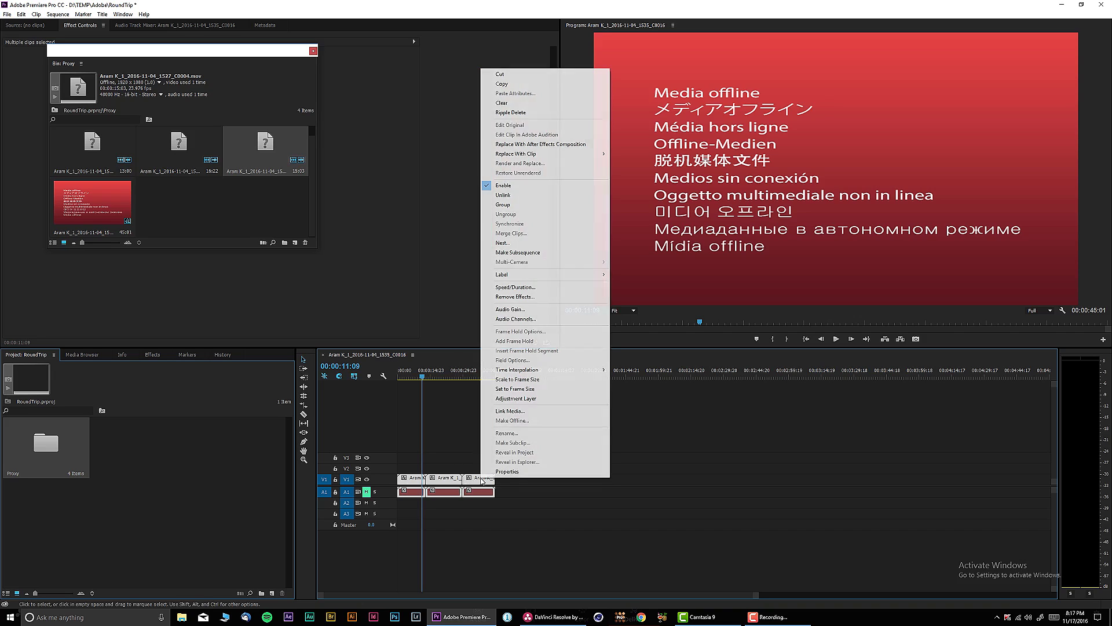
# Relink the three offline sequence clips in Premiere Pro to their graded renders in the GRADED folder
pyautogui.click(522, 413)
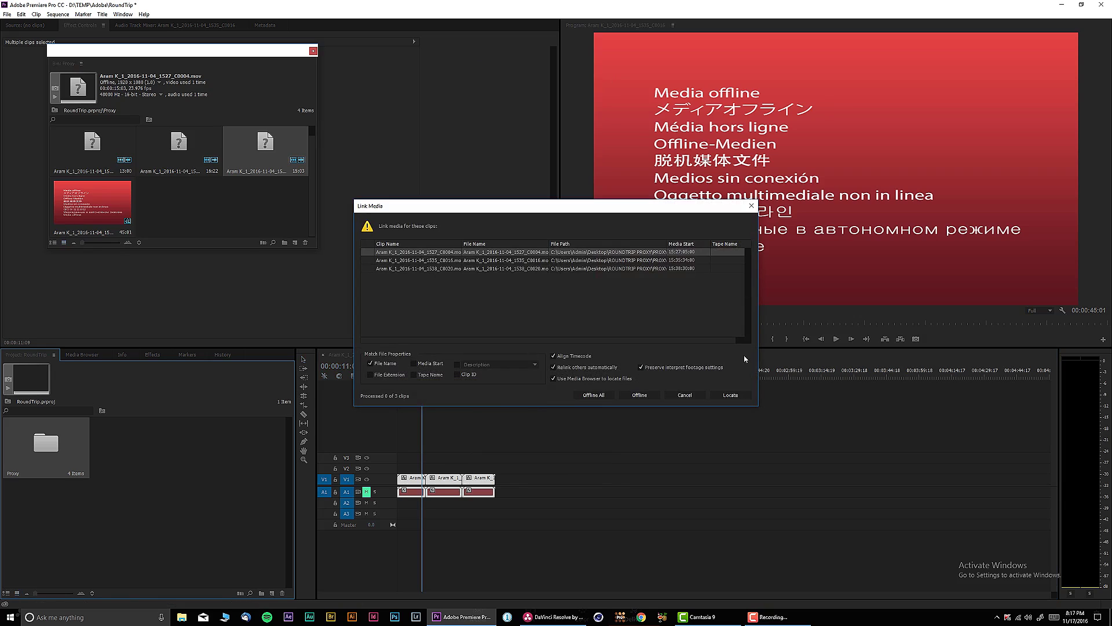
pyautogui.click(736, 396)
pyautogui.click(732, 396)
pyautogui.click(161, 484)
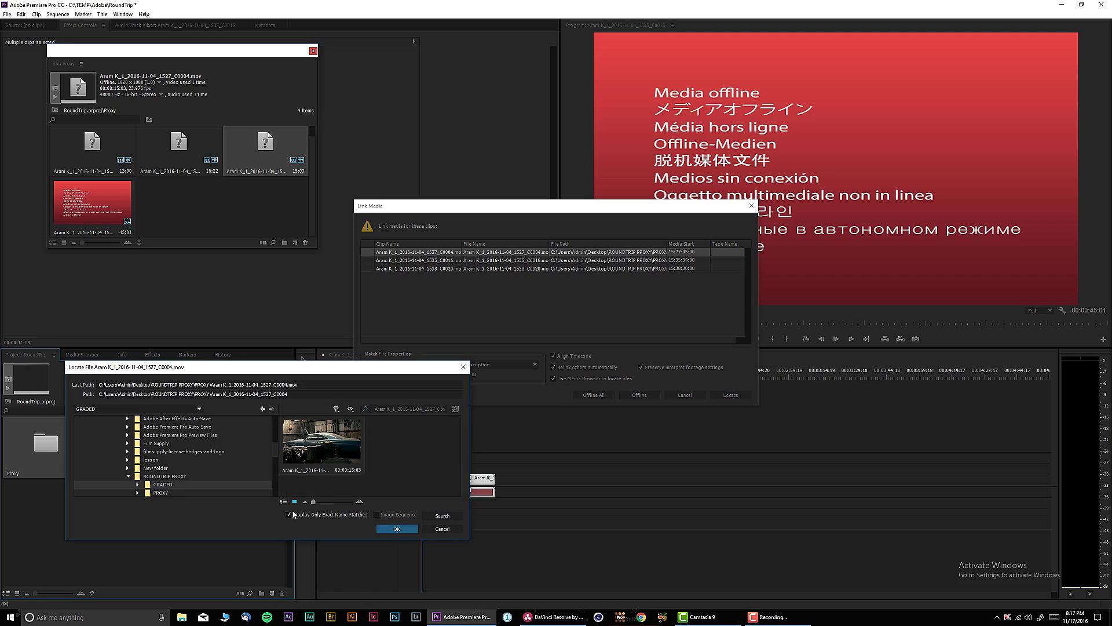
pyautogui.click(387, 527)
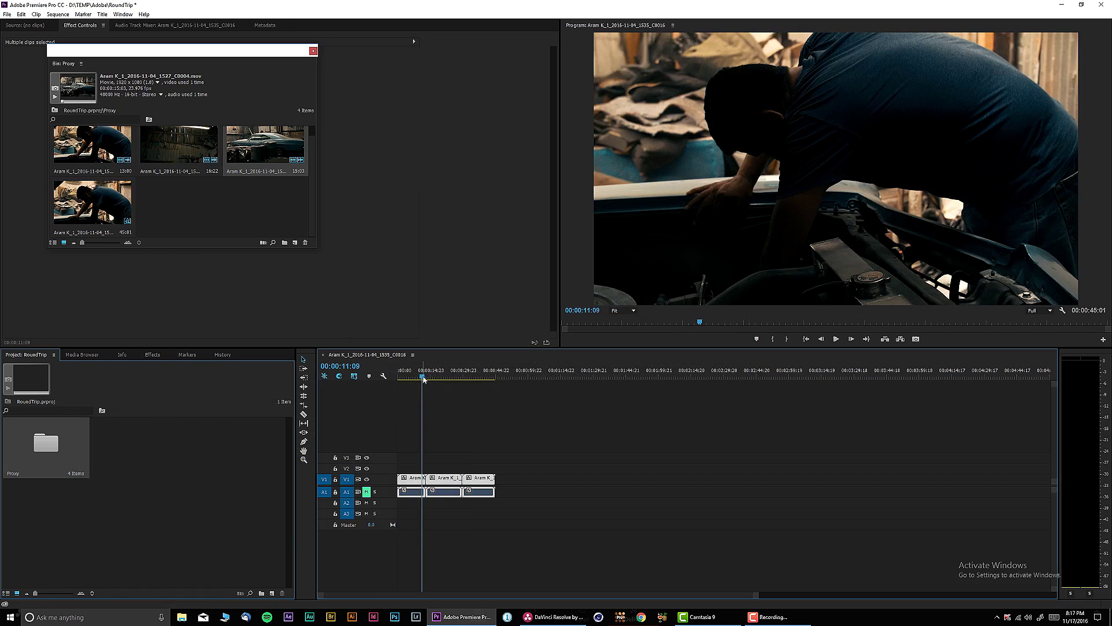
pyautogui.moveTo(422, 377); pyautogui.dragTo(442, 397)
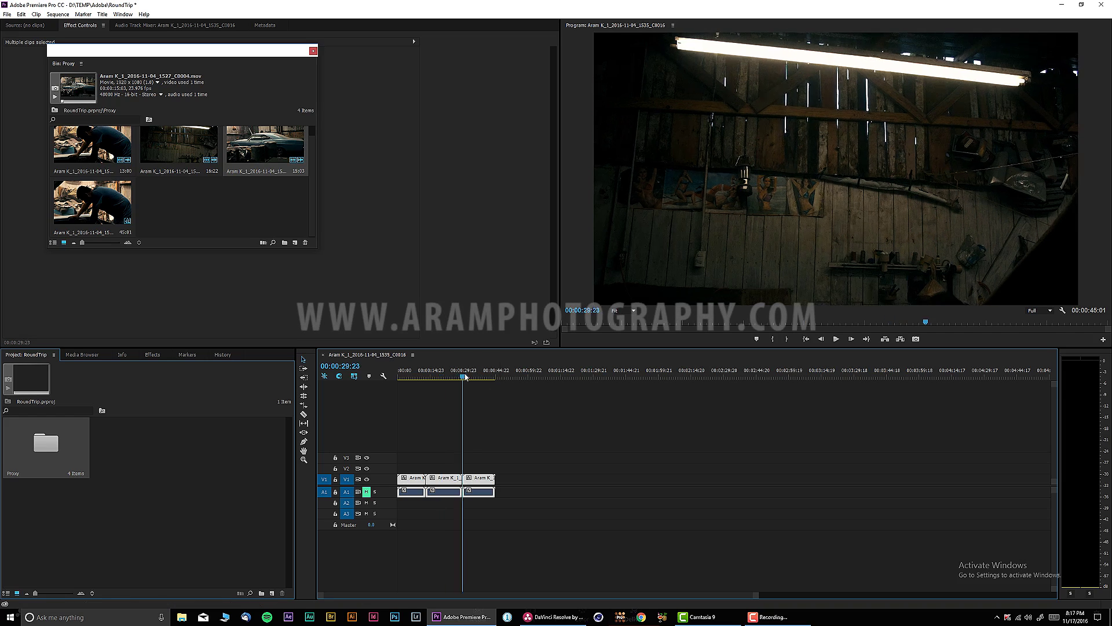
pyautogui.click(466, 376)
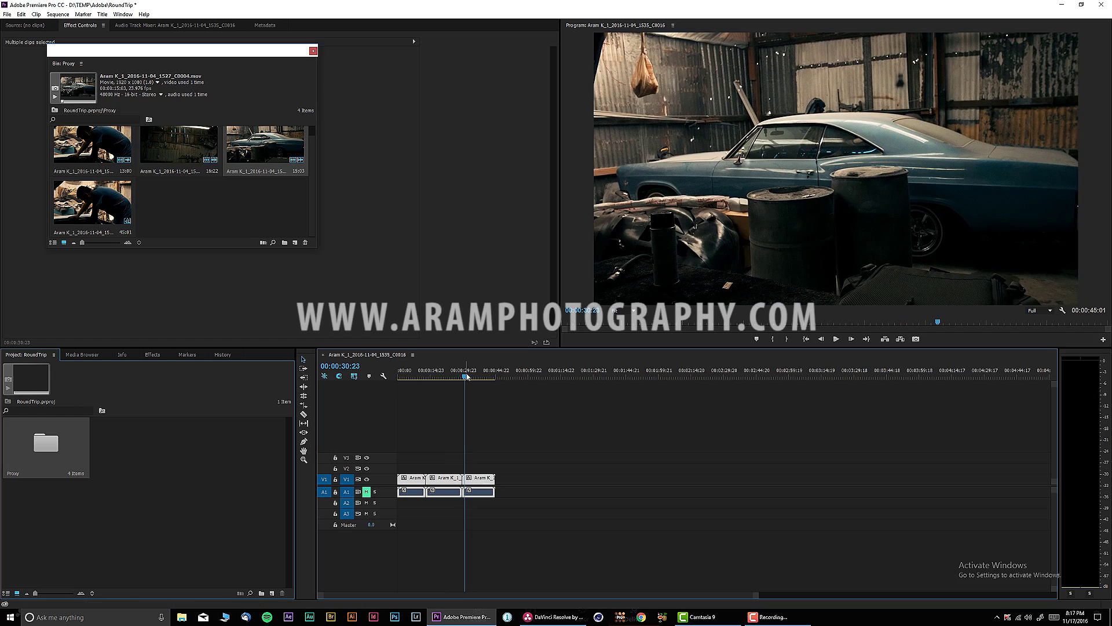